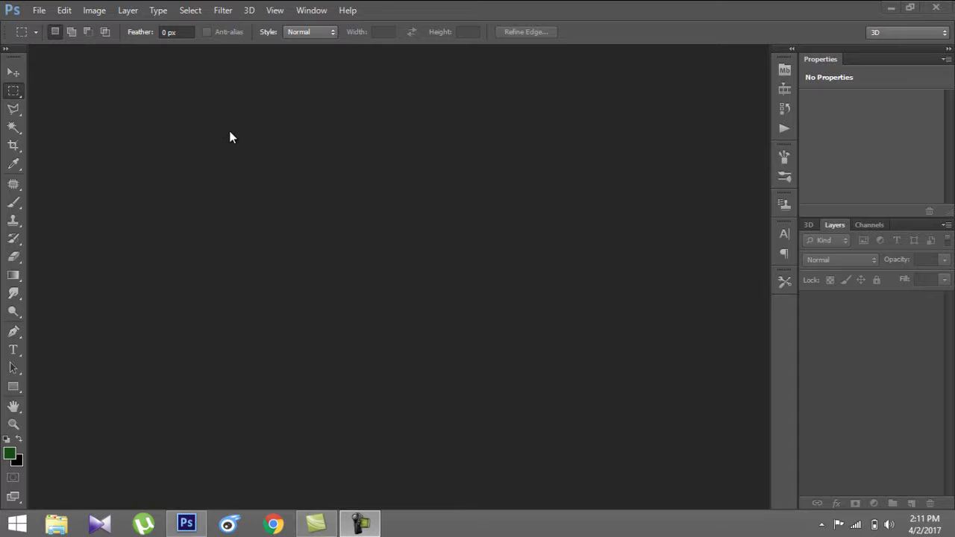
- Create a new 1028 × 768 px, 240 ppi white-background document named Banner
{"action": "left_click", "coordinate": [44, 9]}
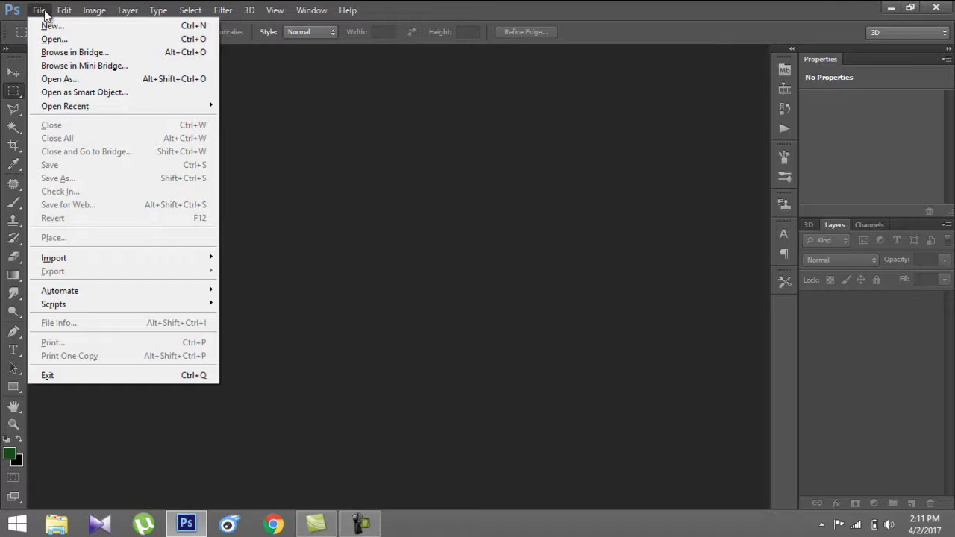
{"action": "left_click", "coordinate": [50, 25]}
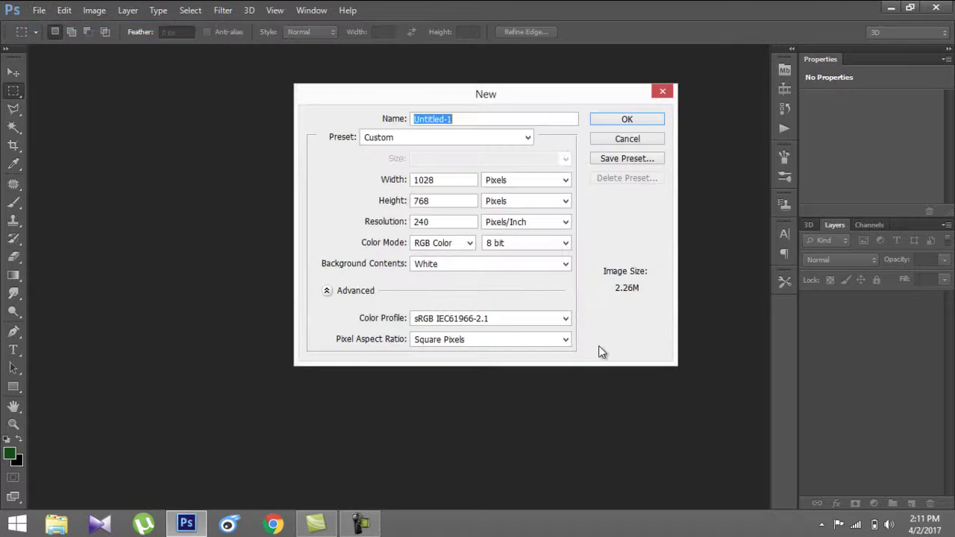
{"action": "double_click", "coordinate": [445, 180]}
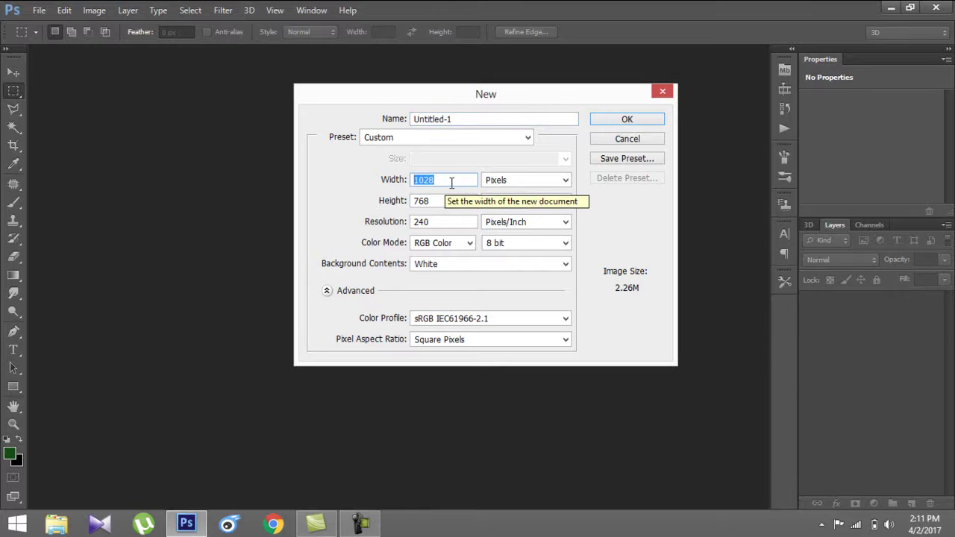
{"action": "left_click", "coordinate": [434, 201]}
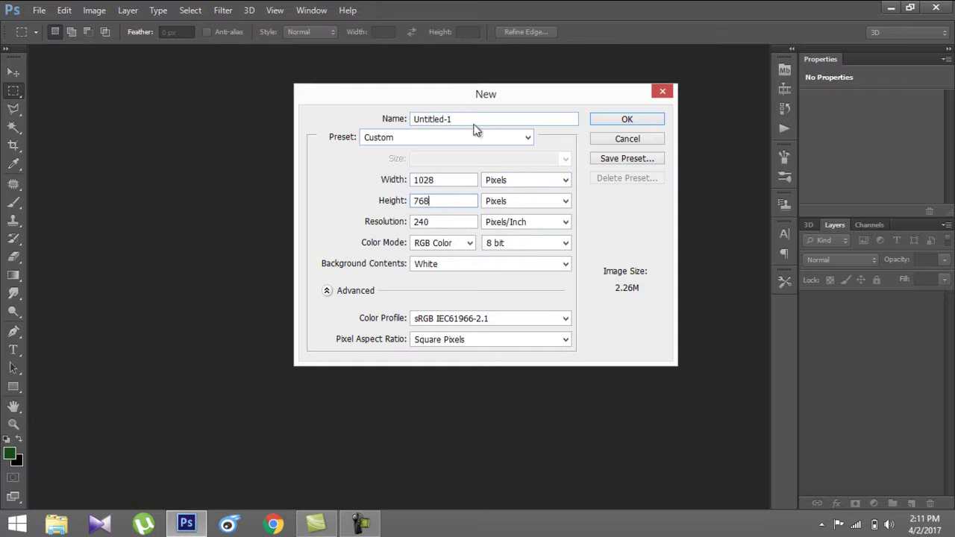
{"action": "left_click_drag", "start_coordinate": [488, 118], "coordinate": [366, 119]}
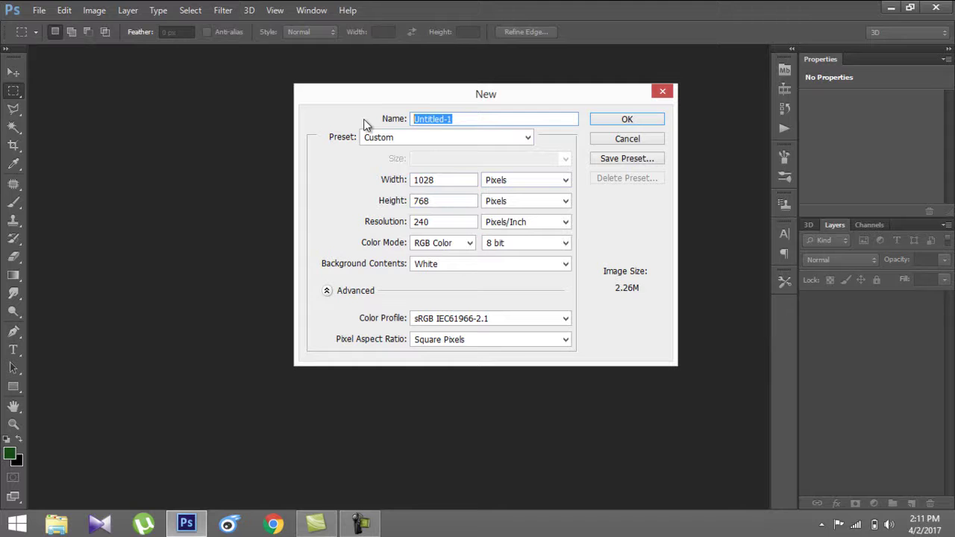
{"action": "type", "text": "Banner"}
{"action": "key", "text": "Return"}
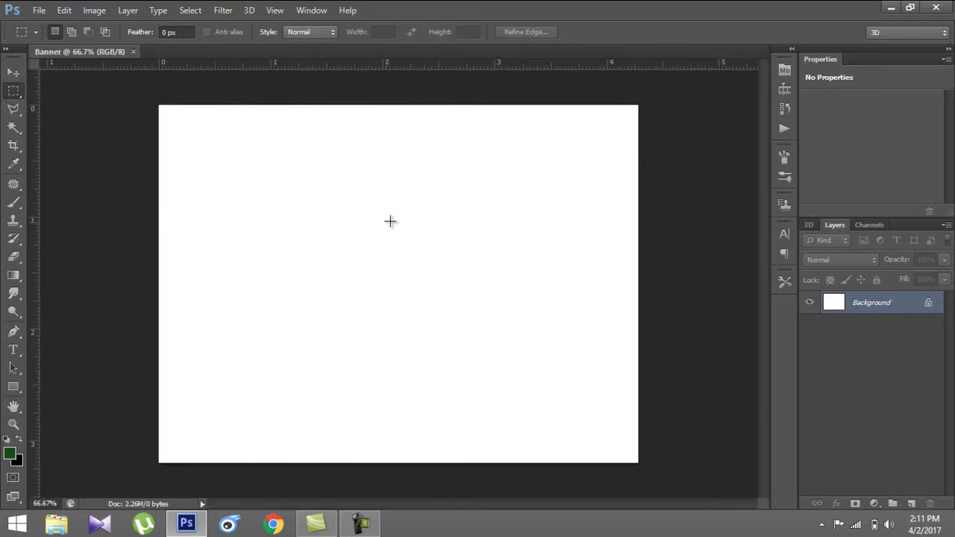
- Convert the locked Background into an editable layer named Layer 0
{"action": "left_click_drag", "start_coordinate": [927, 312], "coordinate": [930, 504]}
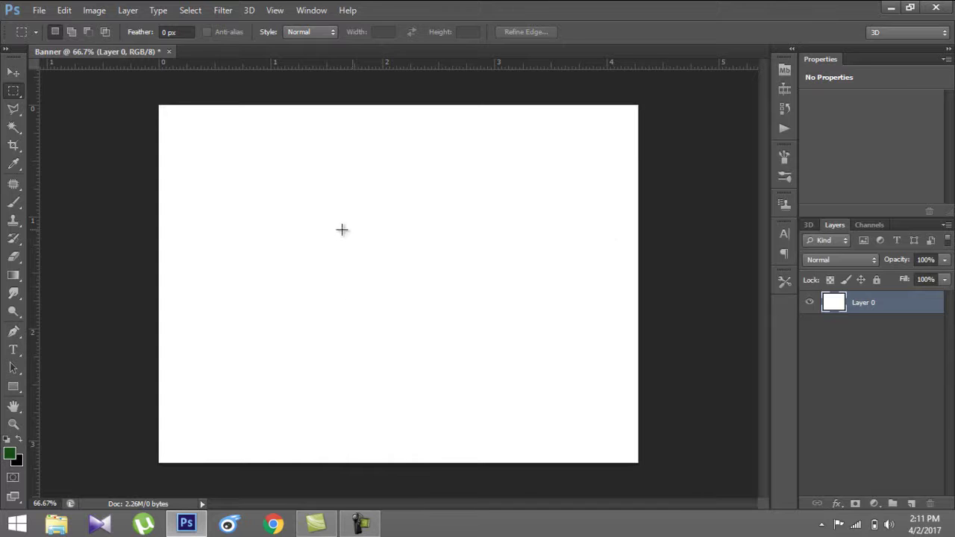
{"action": "right_click", "coordinate": [837, 307]}
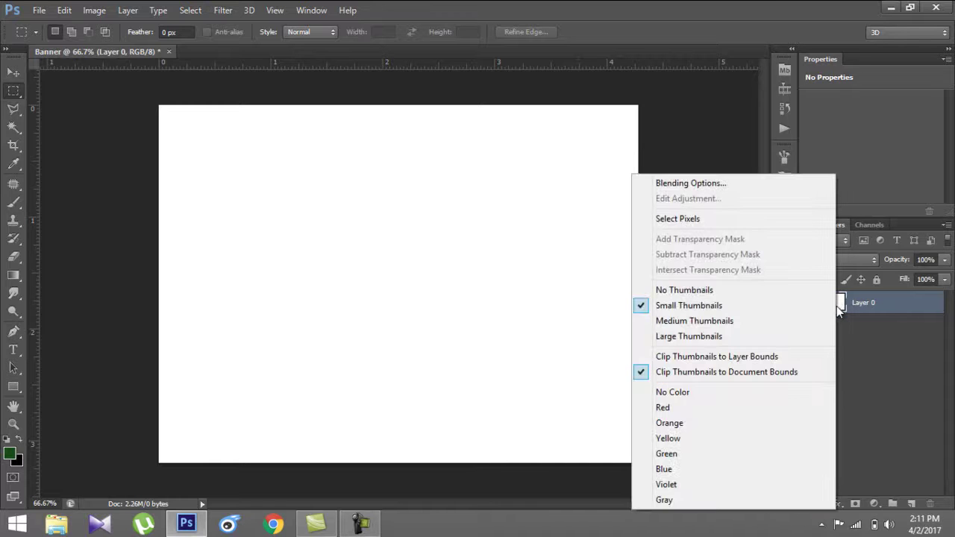
{"action": "left_click", "coordinate": [881, 372]}
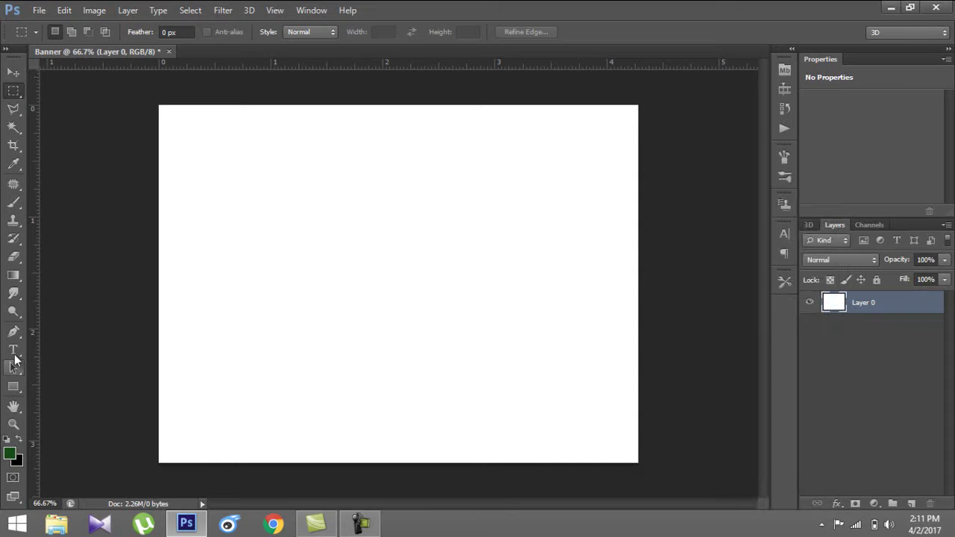
{"action": "left_click", "coordinate": [13, 387]}
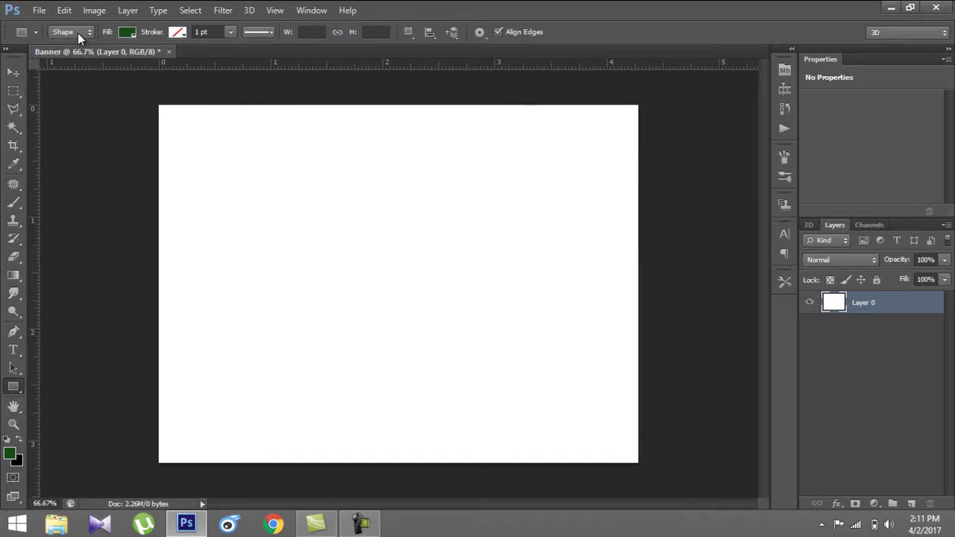
- Try out several black-to-white gradients on Layer 0 and undo each one
{"action": "left_click", "coordinate": [14, 275]}
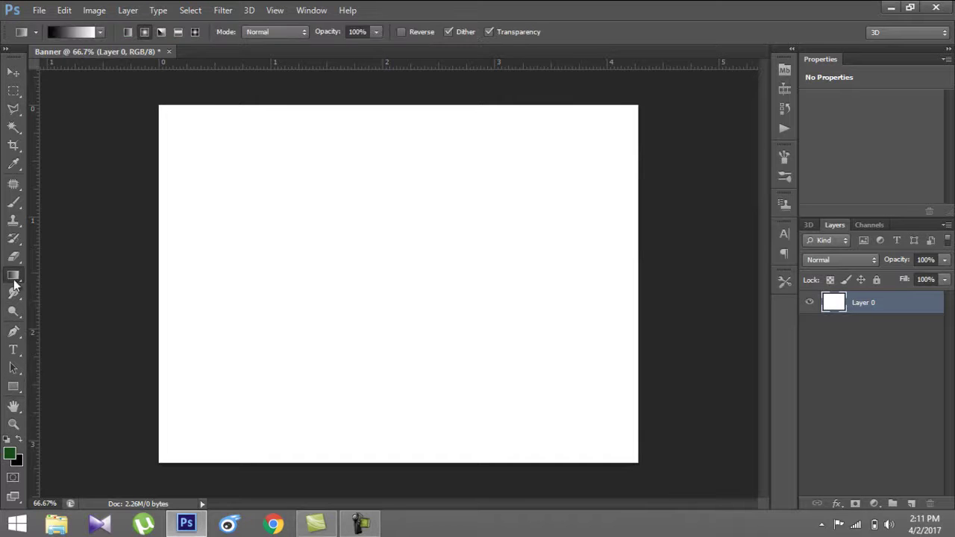
{"action": "left_click_drag", "start_coordinate": [400, 273], "coordinate": [658, 273]}
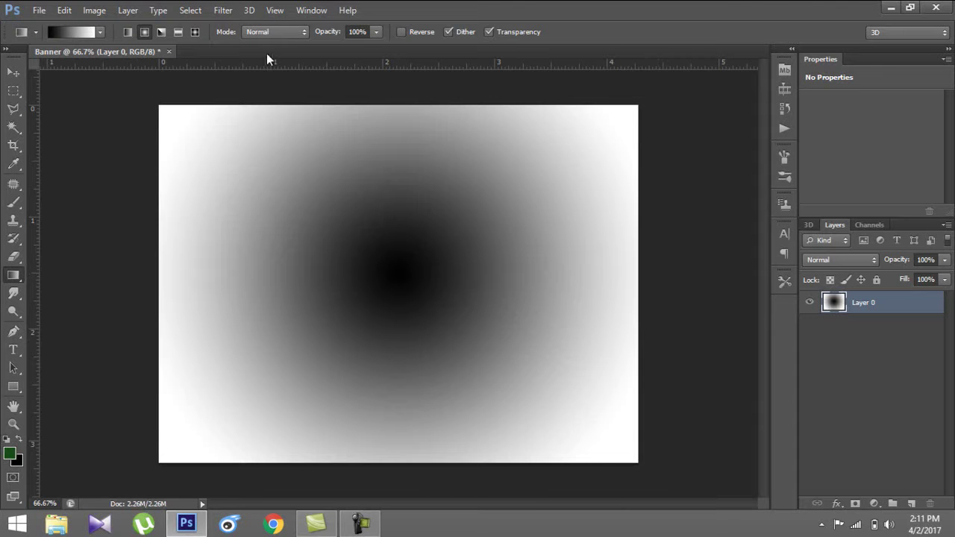
{"action": "key", "text": "ctrl+z"}
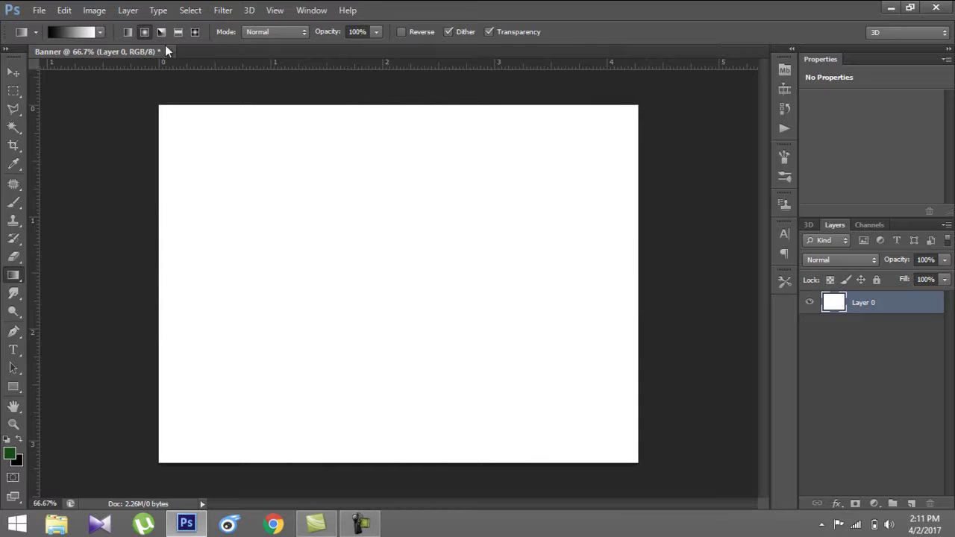
{"action": "left_click_drag", "start_coordinate": [395, 276], "coordinate": [727, 300]}
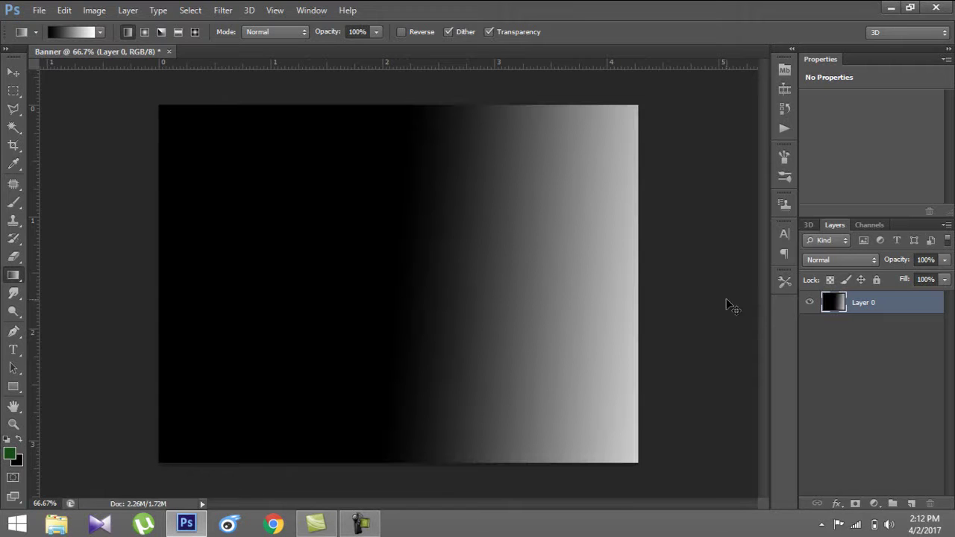
{"action": "key", "text": "ctrl+z"}
{"action": "left_click_drag", "start_coordinate": [415, 292], "coordinate": [624, 290]}
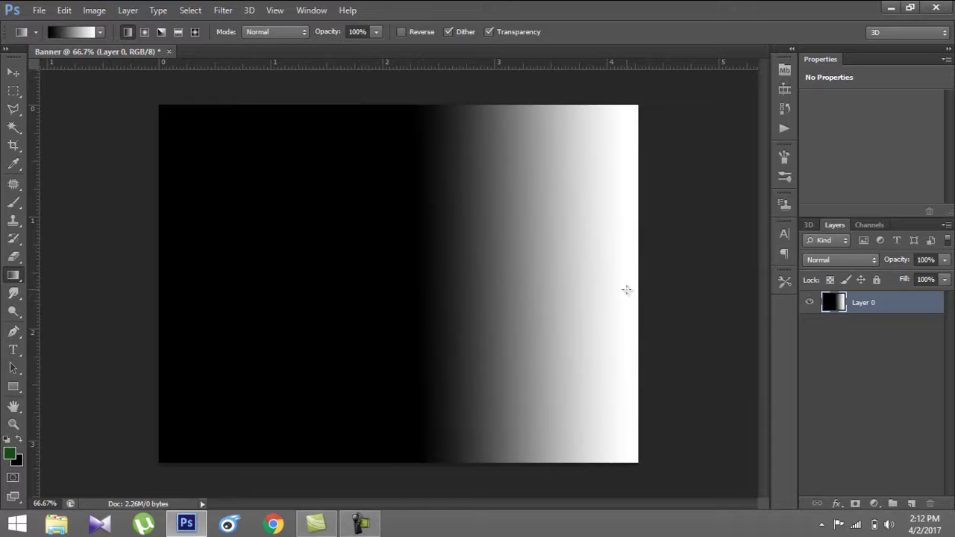
{"action": "key", "text": "ctrl+z"}
- Paint a reversed radial gradient from the canvas centre, white fading to black
{"action": "left_click", "coordinate": [143, 33]}
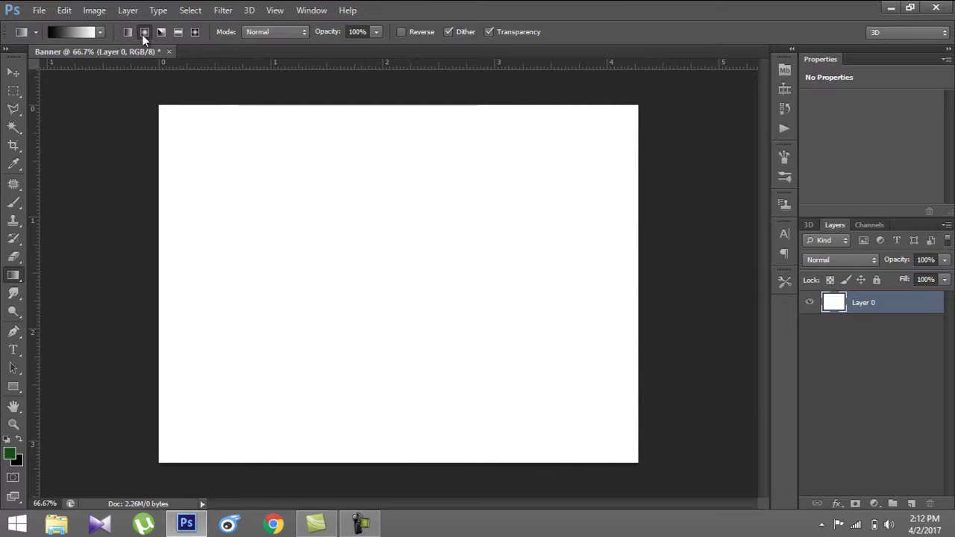
{"action": "left_click", "coordinate": [421, 32]}
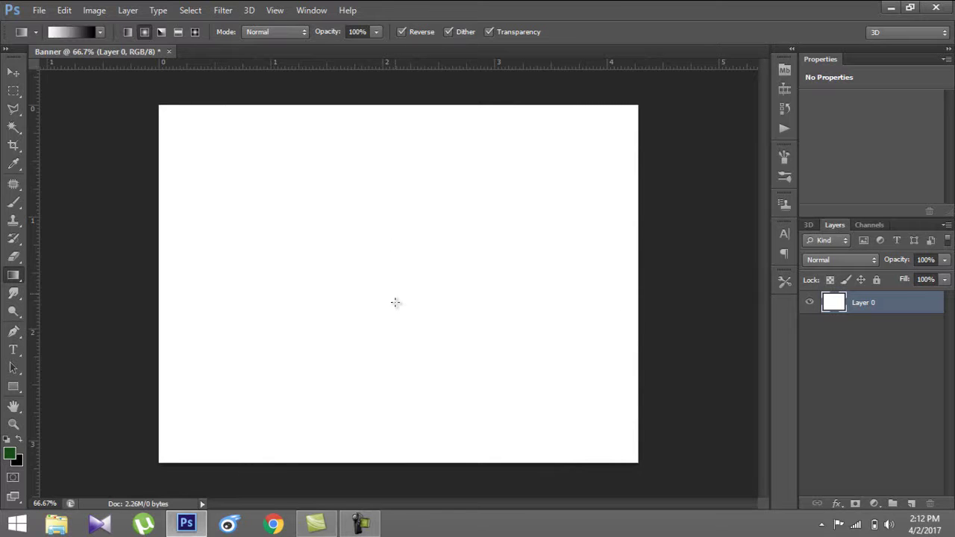
{"action": "left_click_drag", "start_coordinate": [424, 275], "coordinate": [656, 275]}
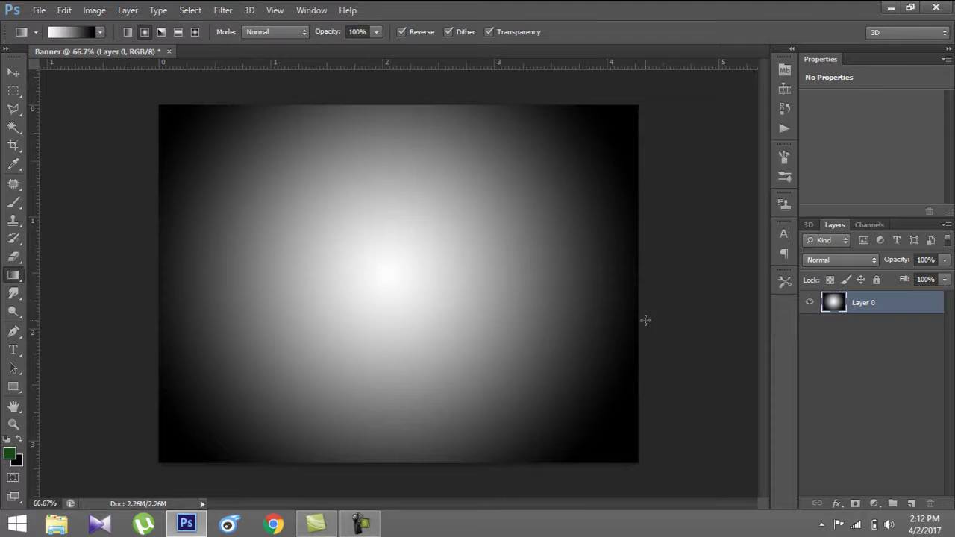
- Add a reversed radial Gradient Overlay to Layer 0, scaled to 148%
{"action": "right_click", "coordinate": [871, 306]}
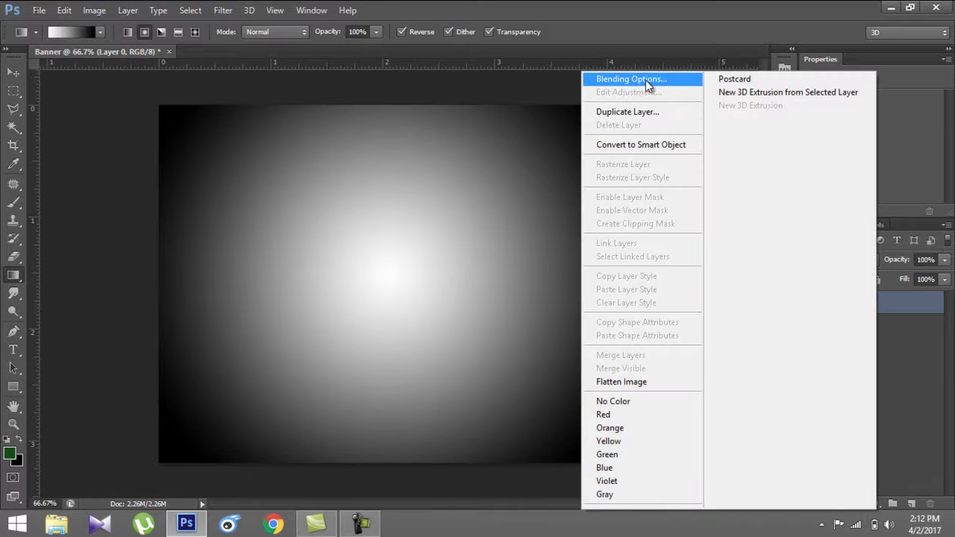
{"action": "left_click", "coordinate": [645, 79]}
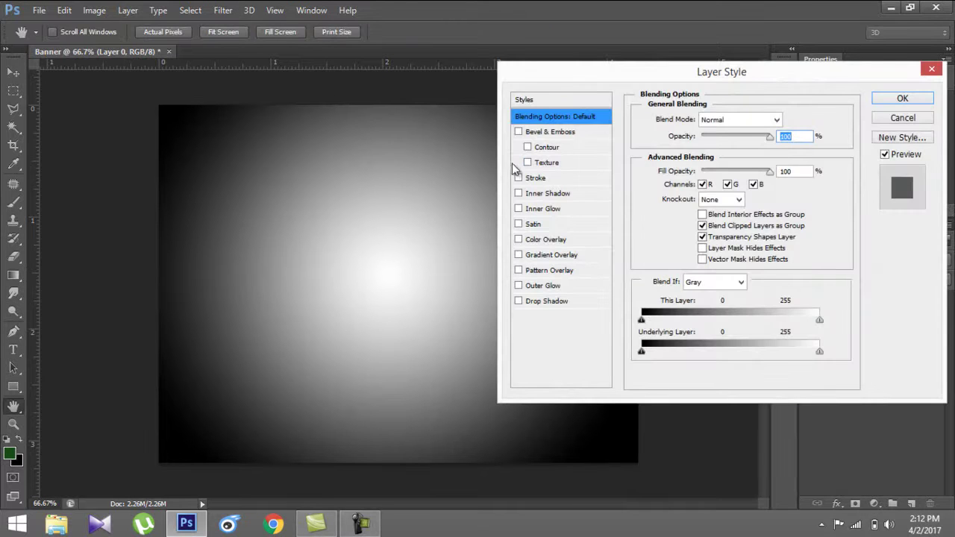
{"action": "left_click", "coordinate": [529, 257]}
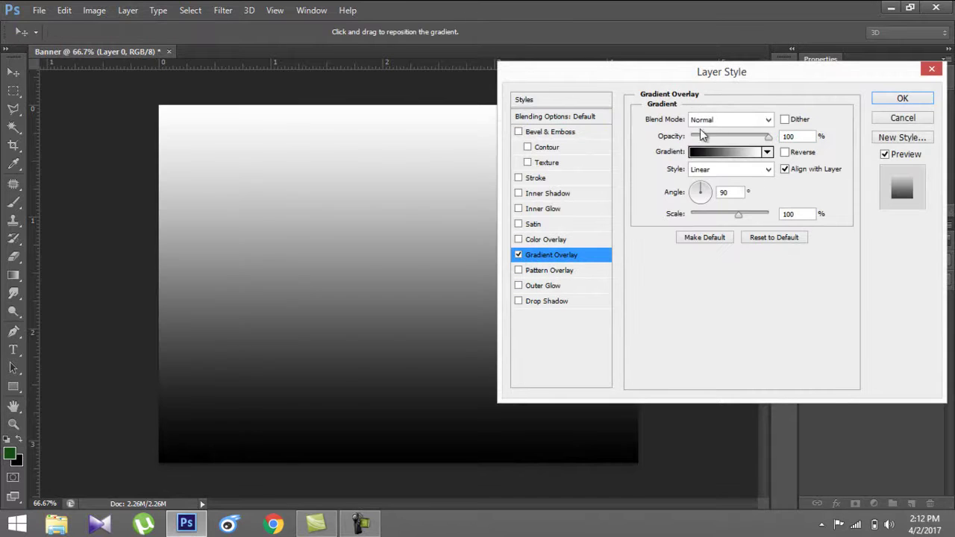
{"action": "left_click_drag", "start_coordinate": [715, 76], "coordinate": [760, 96]}
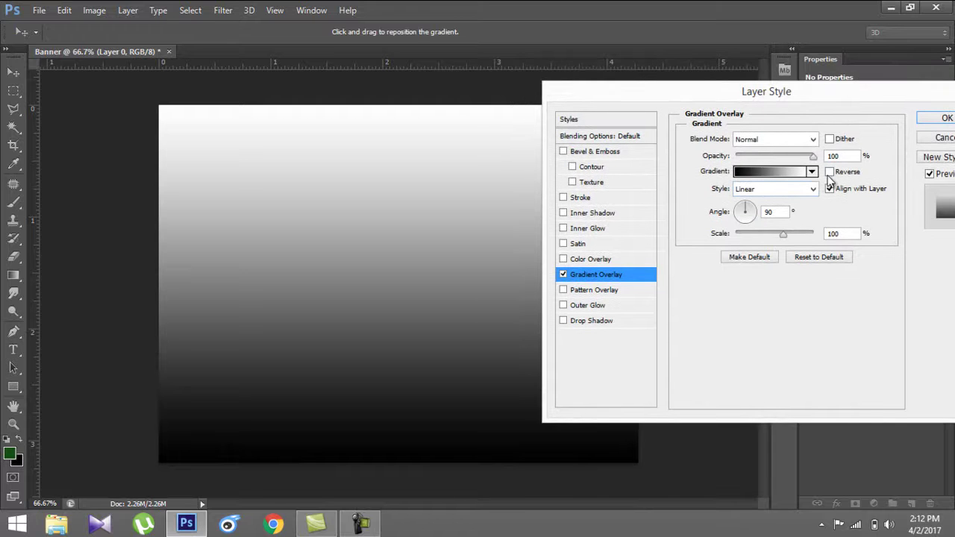
{"action": "left_click", "coordinate": [830, 173]}
{"action": "left_click", "coordinate": [777, 189]}
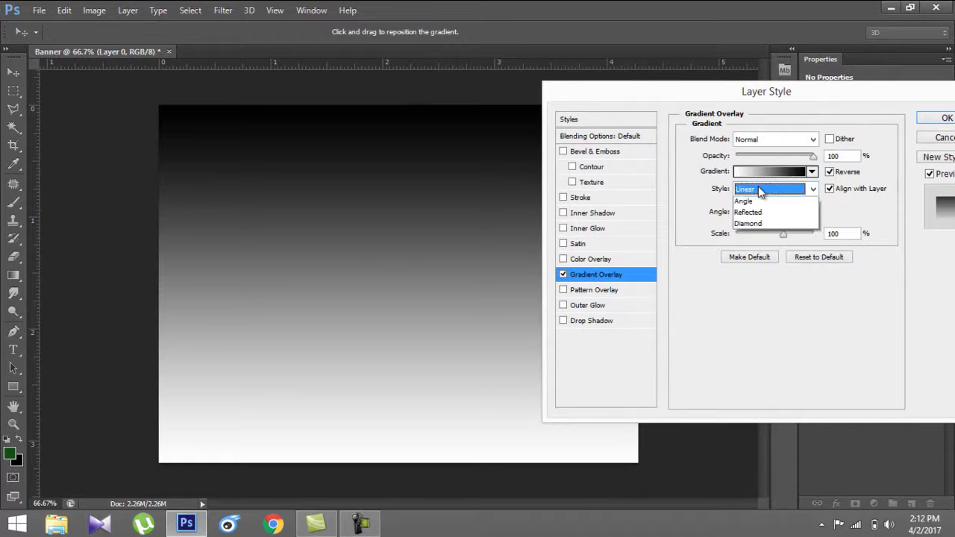
{"action": "left_click", "coordinate": [753, 214]}
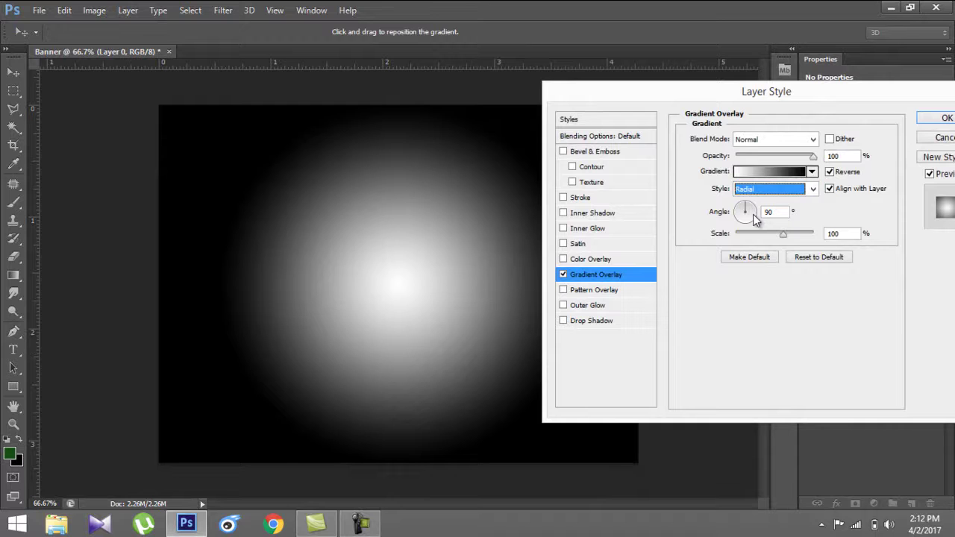
{"action": "left_click_drag", "start_coordinate": [782, 233], "coordinate": [815, 234]}
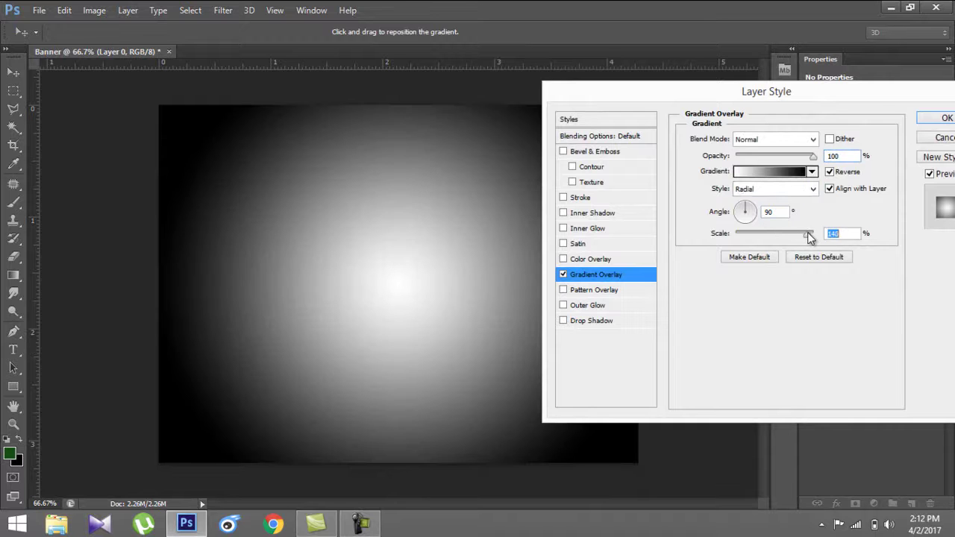
{"action": "left_click_drag", "start_coordinate": [816, 236], "coordinate": [812, 236]}
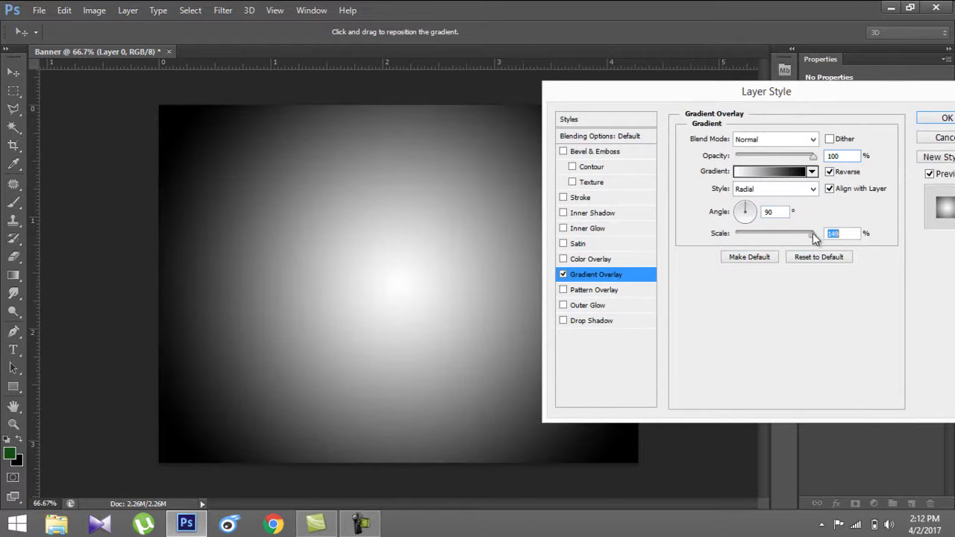
- Add a grey noise-pattern Pattern Overlay to Layer 0 and apply the style
{"action": "left_click", "coordinate": [595, 290]}
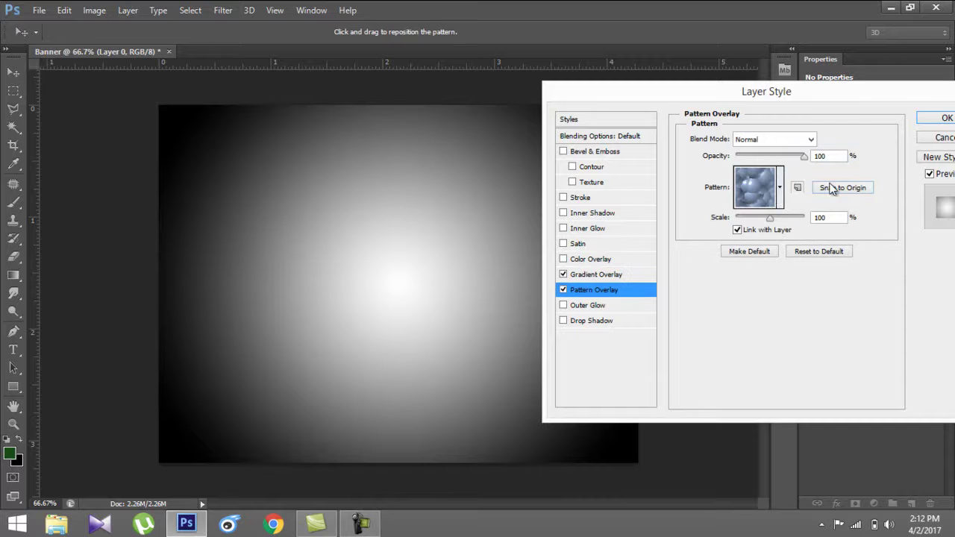
{"action": "left_click", "coordinate": [780, 188]}
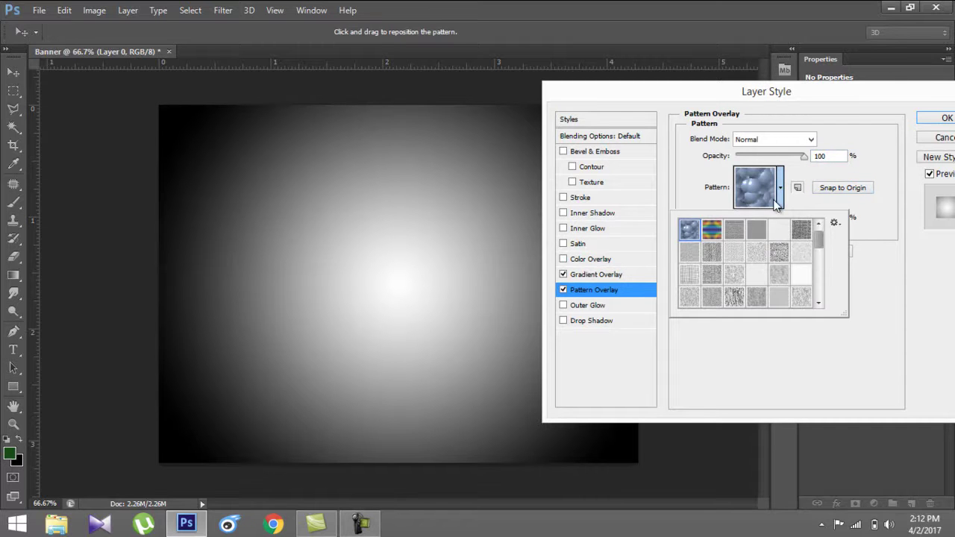
{"action": "left_click", "coordinate": [779, 252]}
{"action": "mouse_move", "coordinate": [842, 95]}
{"action": "left_mouse_down"}
{"action": "mouse_move", "coordinate": [775, 90]}
{"action": "mouse_move", "coordinate": [822, 104]}
{"action": "mouse_move", "coordinate": [790, 102]}
{"action": "left_mouse_up"}
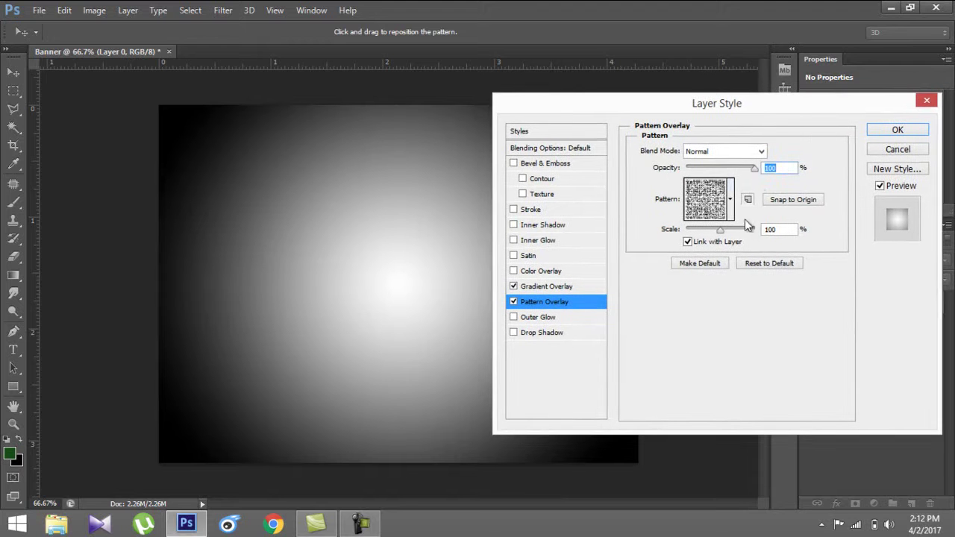
{"action": "left_click", "coordinate": [898, 130]}
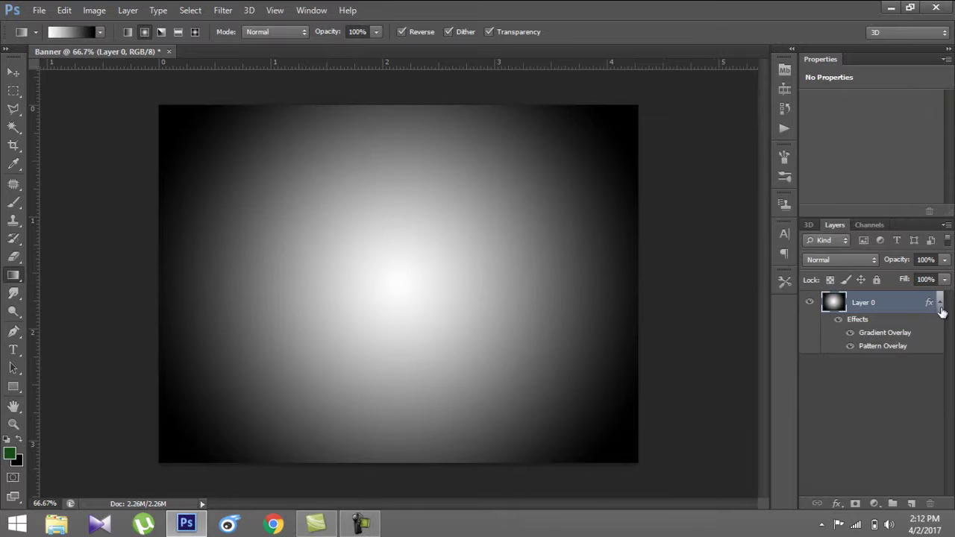
- Turn off Layer 0's Gradient Overlay and try several grey textures for its Pattern Overlay
{"action": "right_click", "coordinate": [900, 305]}
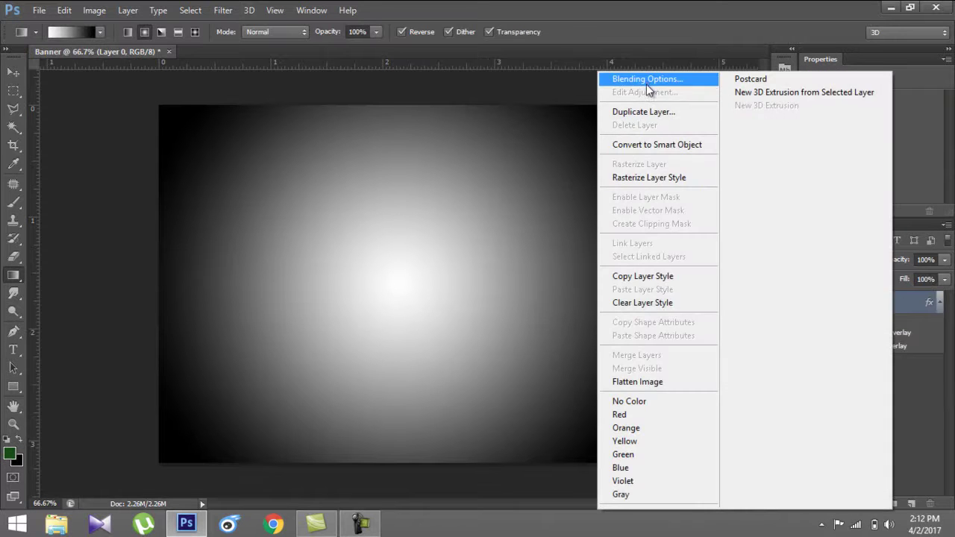
{"action": "left_click", "coordinate": [647, 79]}
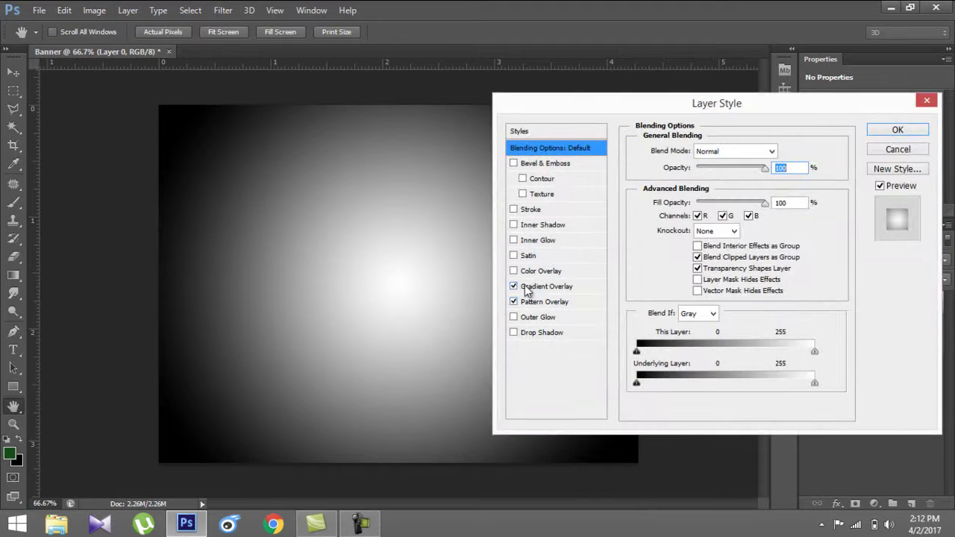
{"action": "left_click", "coordinate": [514, 286]}
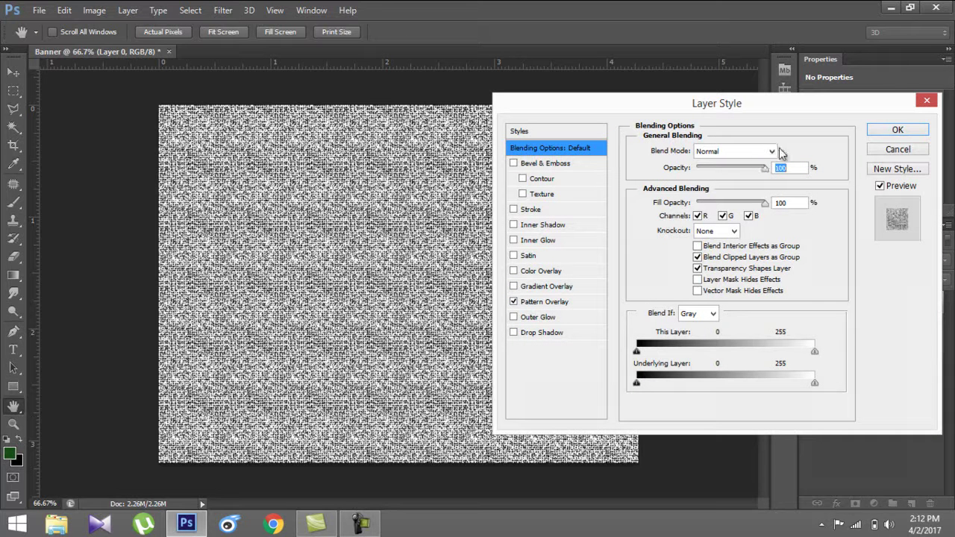
{"action": "left_click", "coordinate": [552, 305]}
{"action": "left_click", "coordinate": [706, 199]}
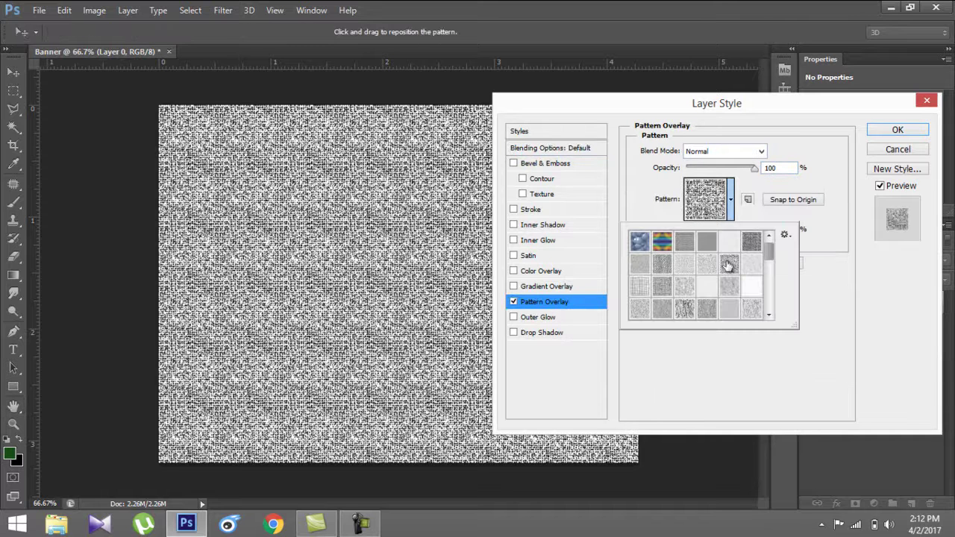
{"action": "scroll", "coordinate": [737, 291], "scroll_direction": "down", "scroll_amount": 1}
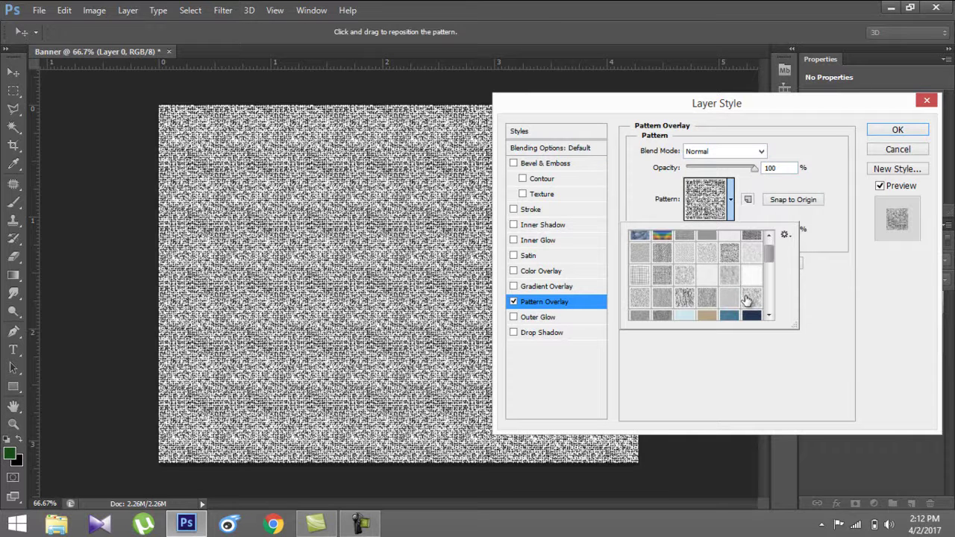
{"action": "left_click", "coordinate": [750, 296]}
{"action": "scroll", "coordinate": [687, 299], "scroll_direction": "down", "scroll_amount": 1}
{"action": "left_click", "coordinate": [647, 267]}
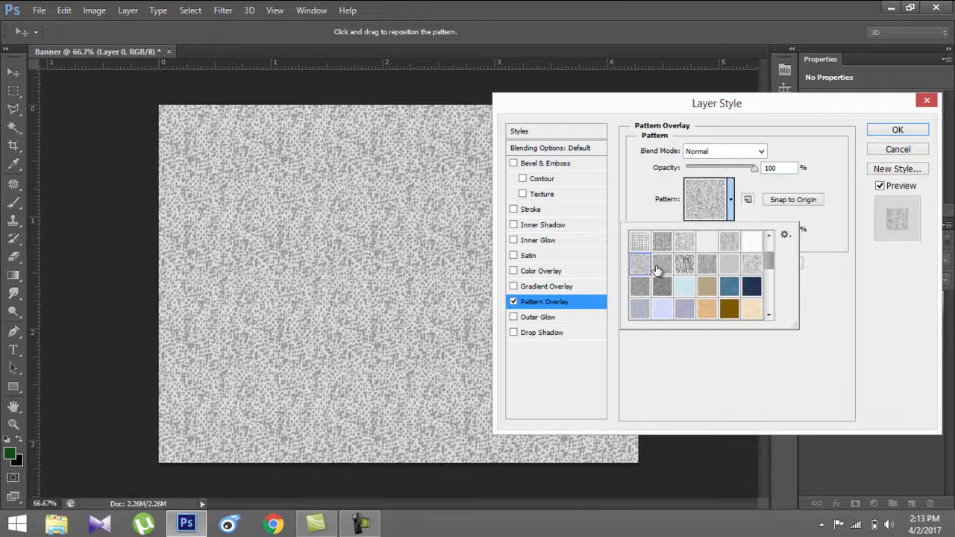
{"action": "left_click", "coordinate": [664, 291]}
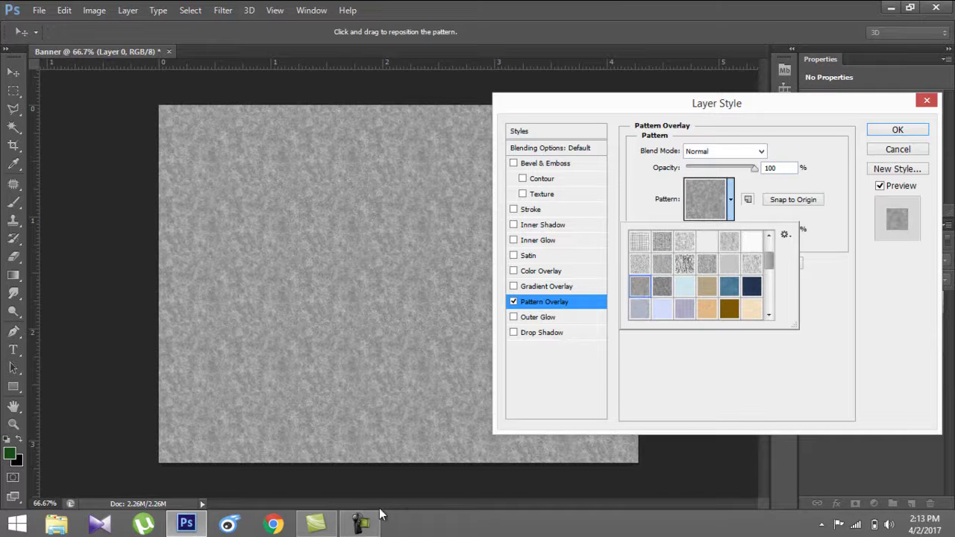
{"action": "left_click", "coordinate": [683, 321]}
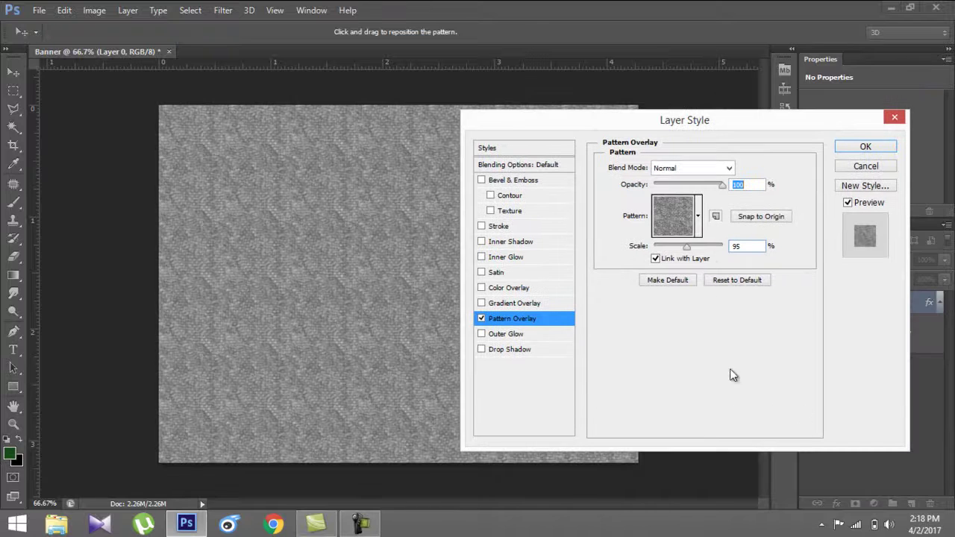
- Set the Pattern Overlay to the dark red texture at 75% opacity and apply it
{"action": "left_click", "coordinate": [699, 217]}
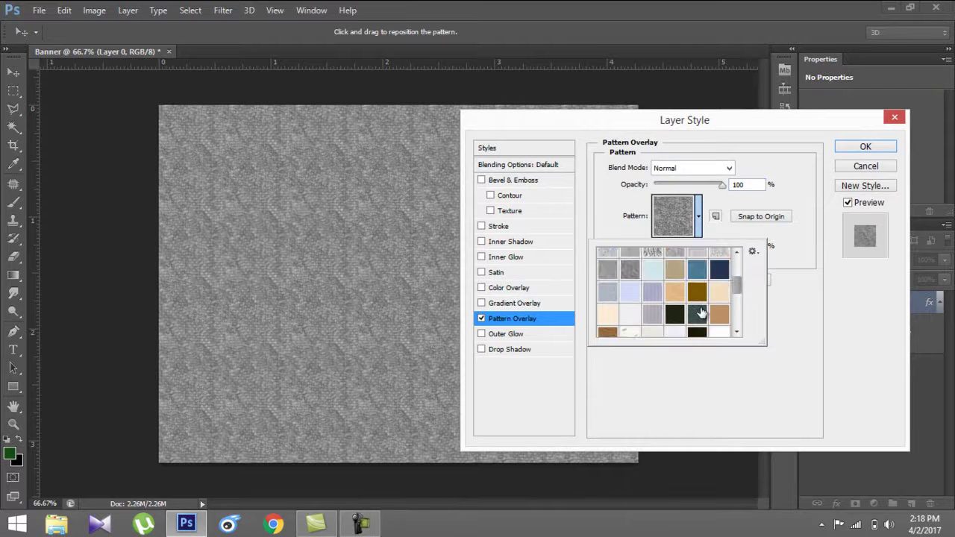
{"action": "scroll", "coordinate": [702, 312], "scroll_direction": "down", "scroll_amount": 1}
{"action": "left_click", "coordinate": [697, 291]}
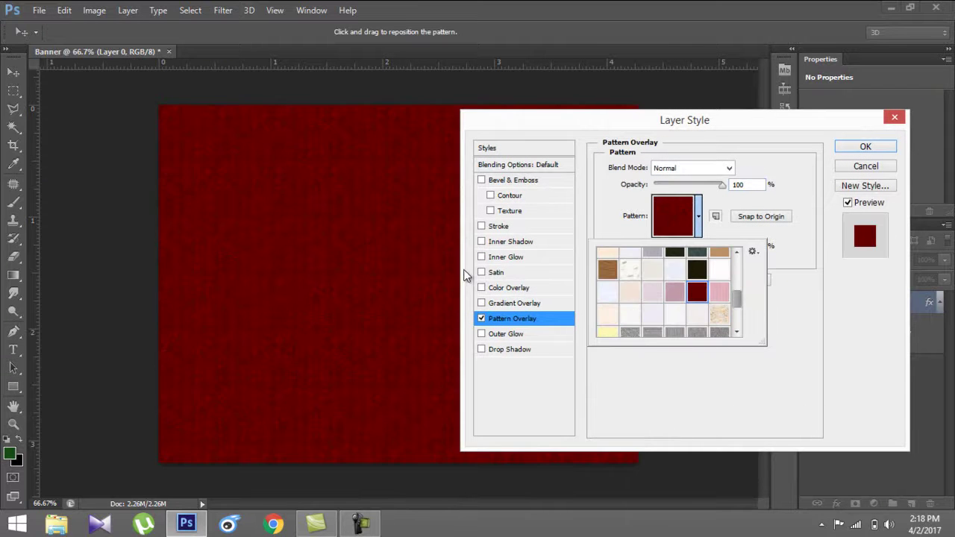
{"action": "left_click", "coordinate": [662, 146]}
{"action": "left_click_drag", "start_coordinate": [684, 126], "coordinate": [705, 214]}
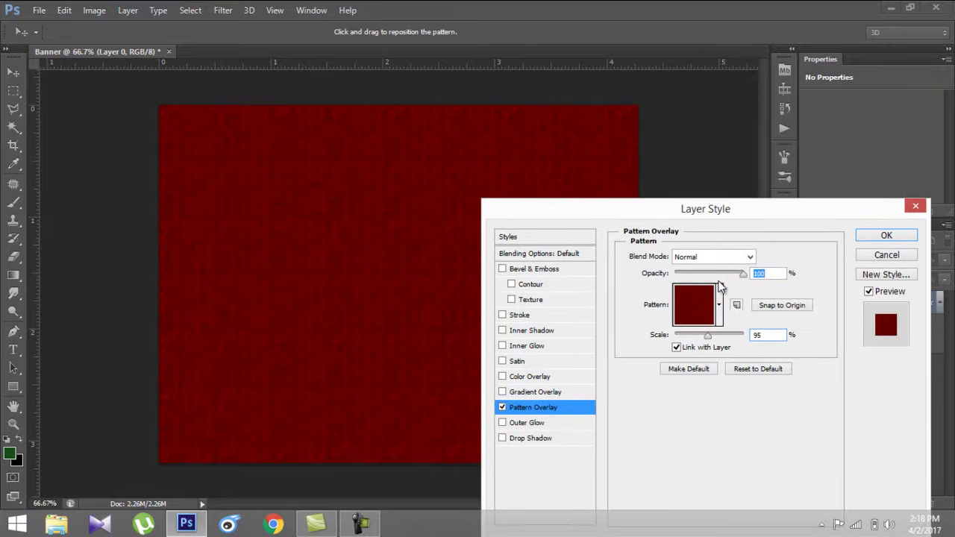
{"action": "left_click_drag", "start_coordinate": [742, 279], "coordinate": [724, 274]}
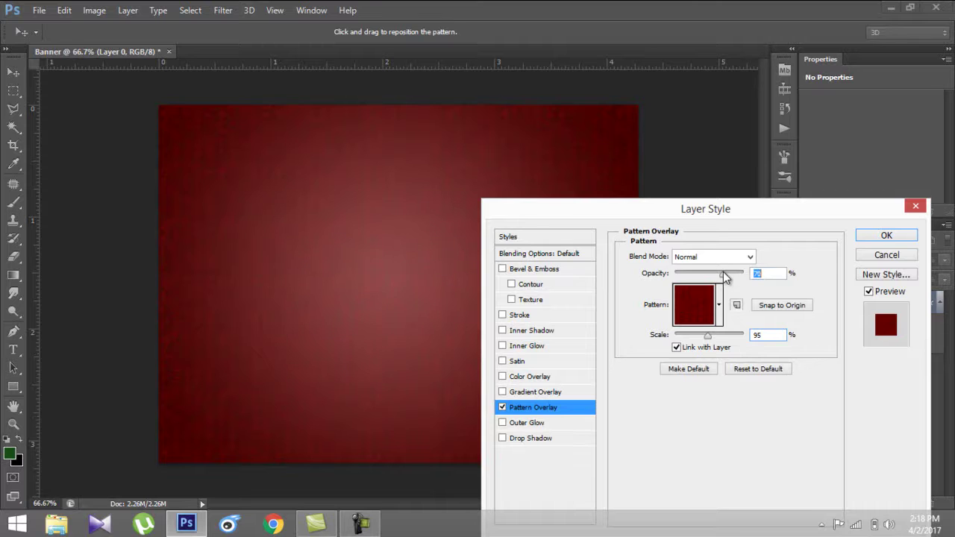
{"action": "left_click", "coordinate": [894, 237]}
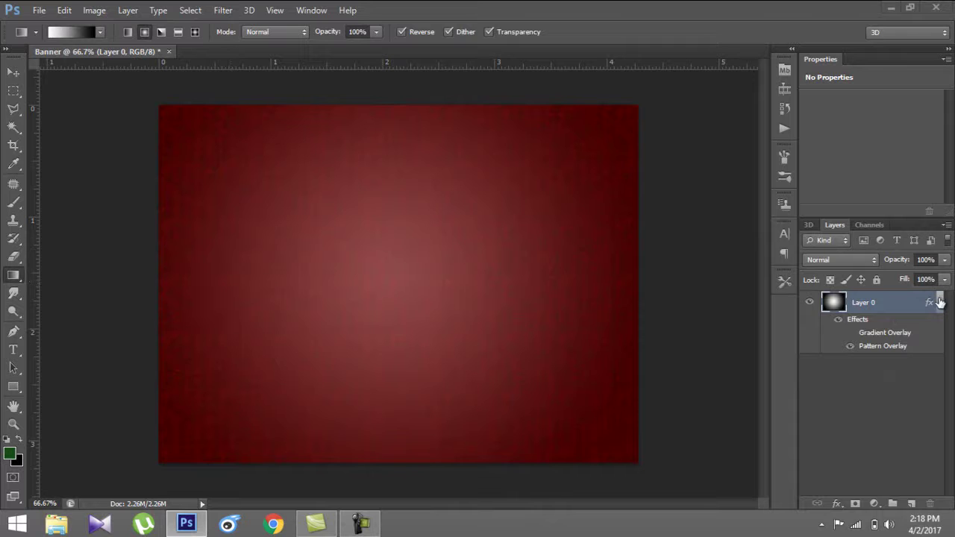
- With the Type tool active, set the foreground colour to tan #cdb57a
{"action": "left_click", "coordinate": [939, 302]}
{"action": "left_click", "coordinate": [13, 350]}
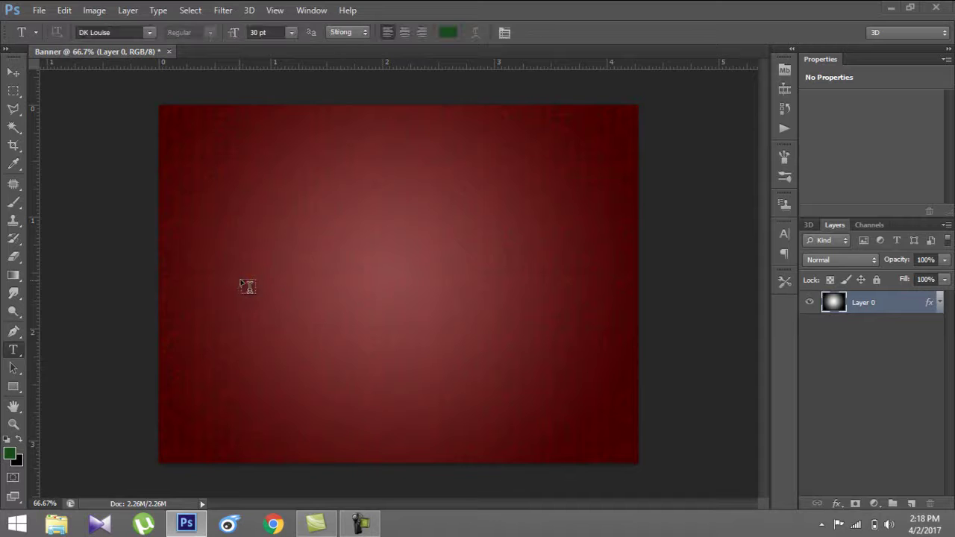
{"action": "left_click", "coordinate": [9, 453]}
{"action": "left_click_drag", "start_coordinate": [654, 191], "coordinate": [603, 143]}
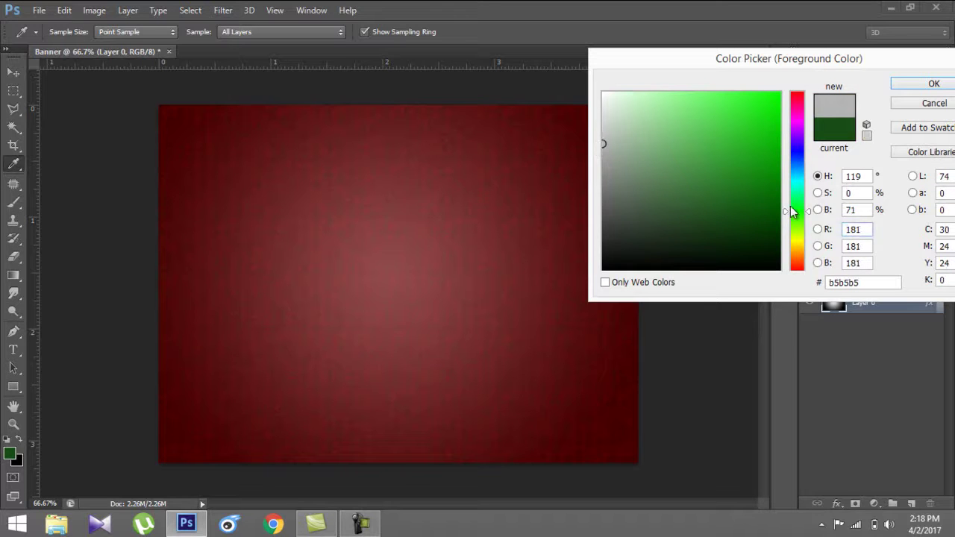
{"action": "left_click", "coordinate": [795, 249]}
{"action": "left_click_drag", "start_coordinate": [687, 113], "coordinate": [697, 113]}
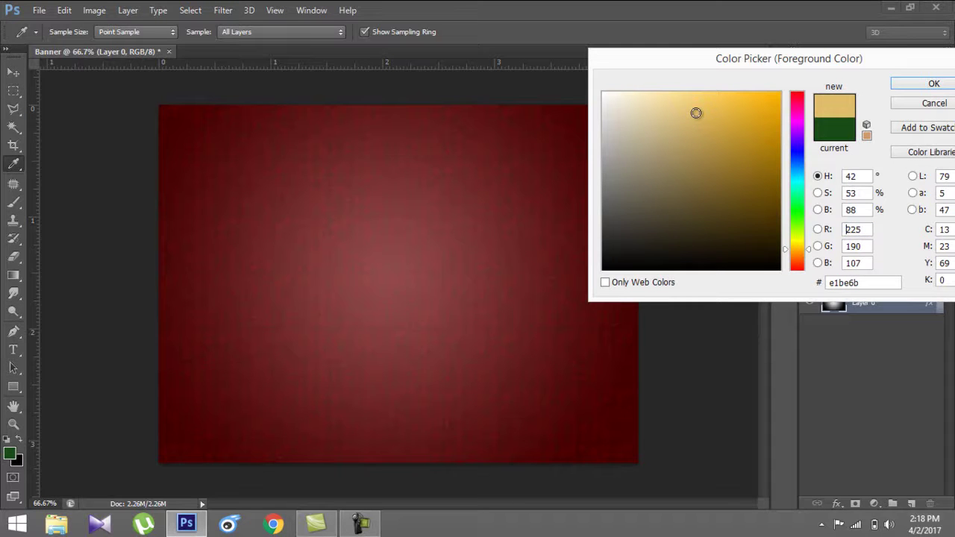
{"action": "left_click_drag", "start_coordinate": [680, 126], "coordinate": [675, 127]}
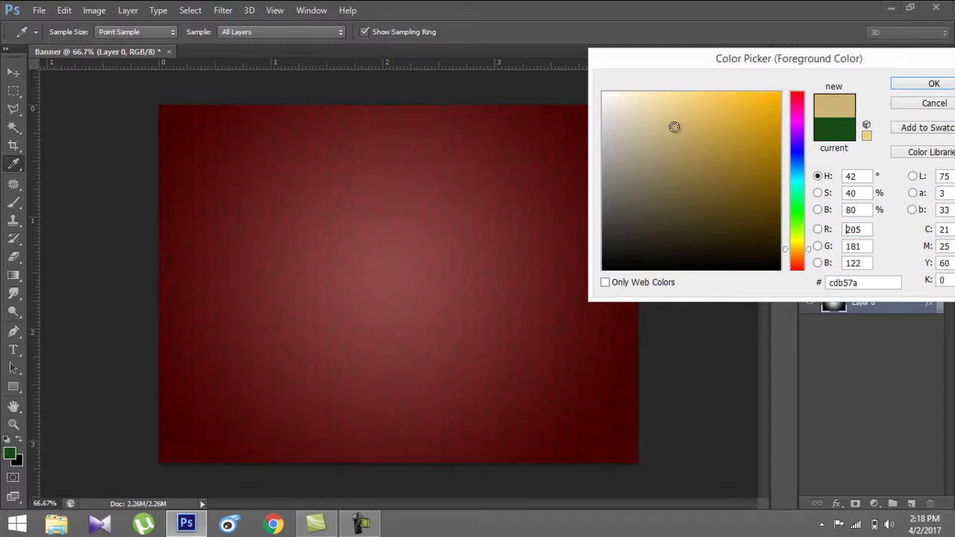
{"action": "left_click", "coordinate": [934, 83]}
- Type 'LOVE' in tan DK Louise 30 pt left of the canvas centre and commit it
{"action": "key", "text": "t"}
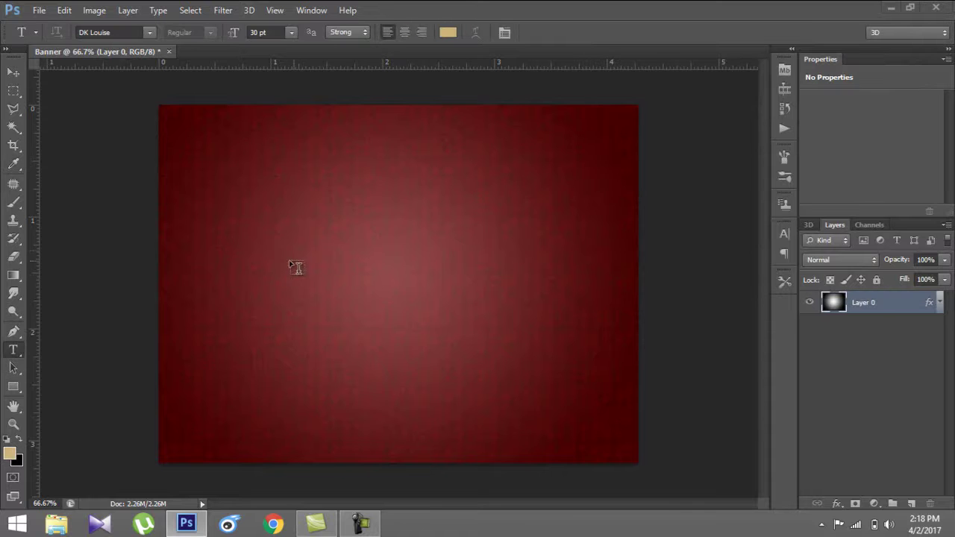
{"action": "left_click", "coordinate": [270, 279]}
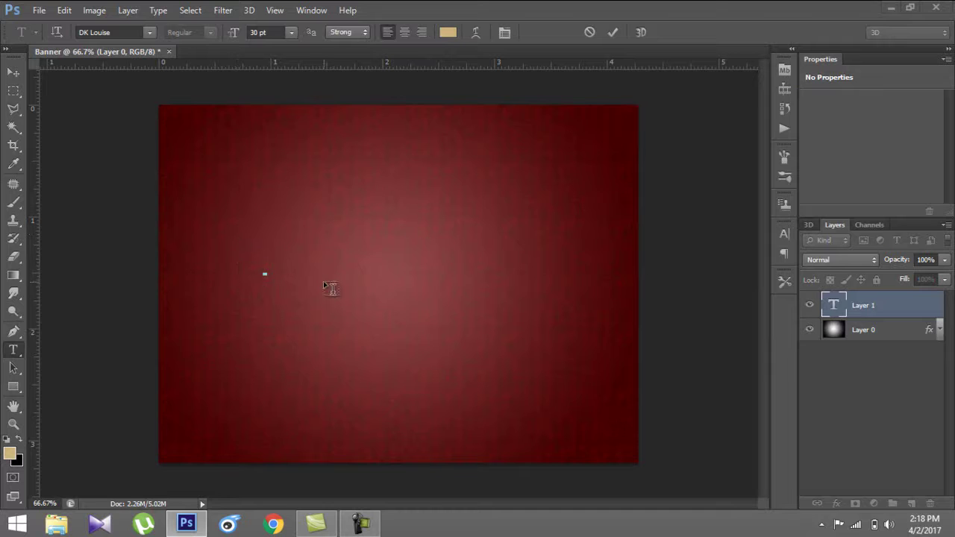
{"action": "type", "text": "L"}
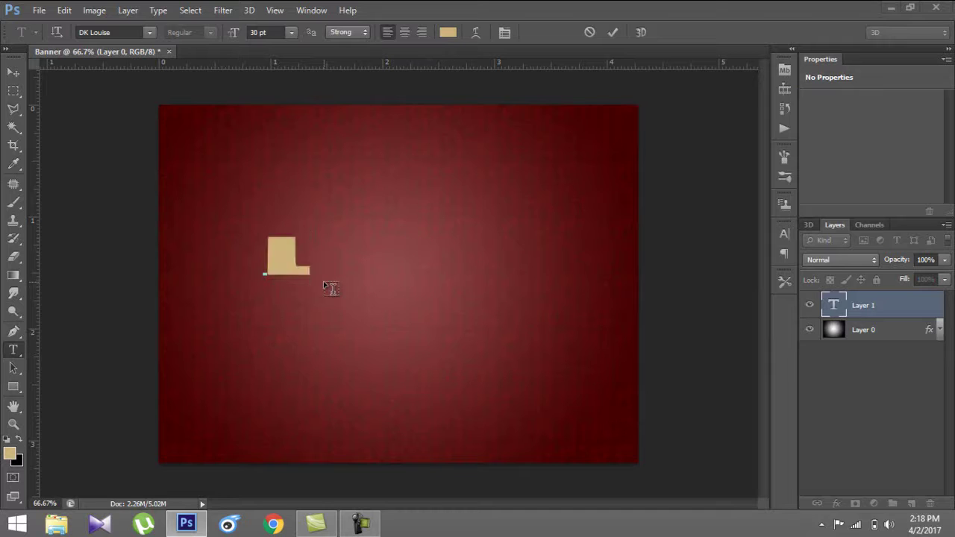
{"action": "type", "text": "OVE"}
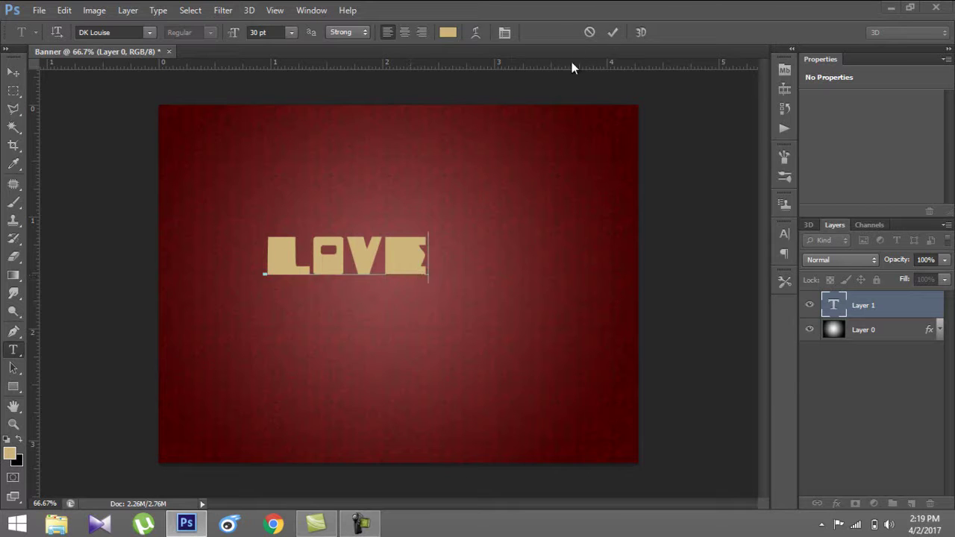
{"action": "left_click", "coordinate": [612, 32]}
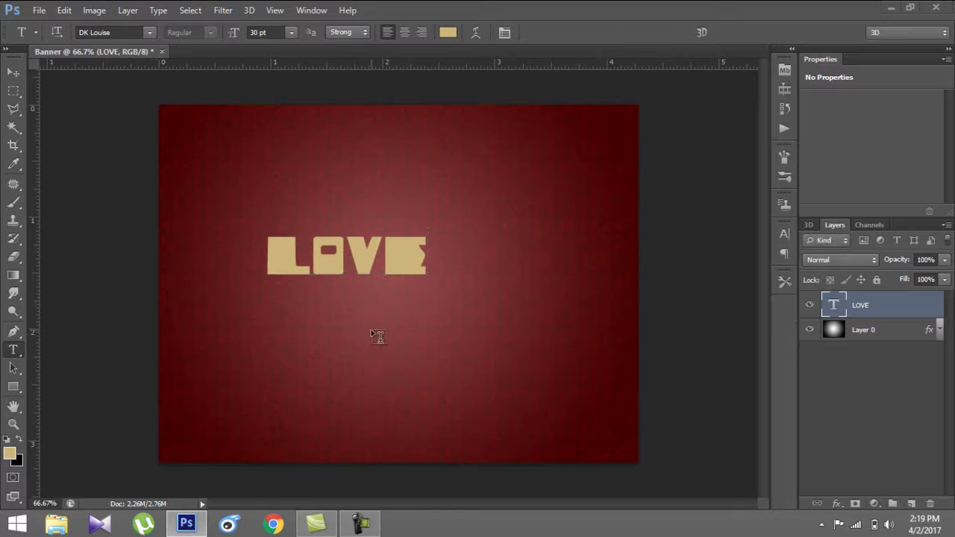
- Free-transform the LOVE text to about 257% × 270% so it spans most of the banner
{"action": "key", "text": "ctrl+t"}
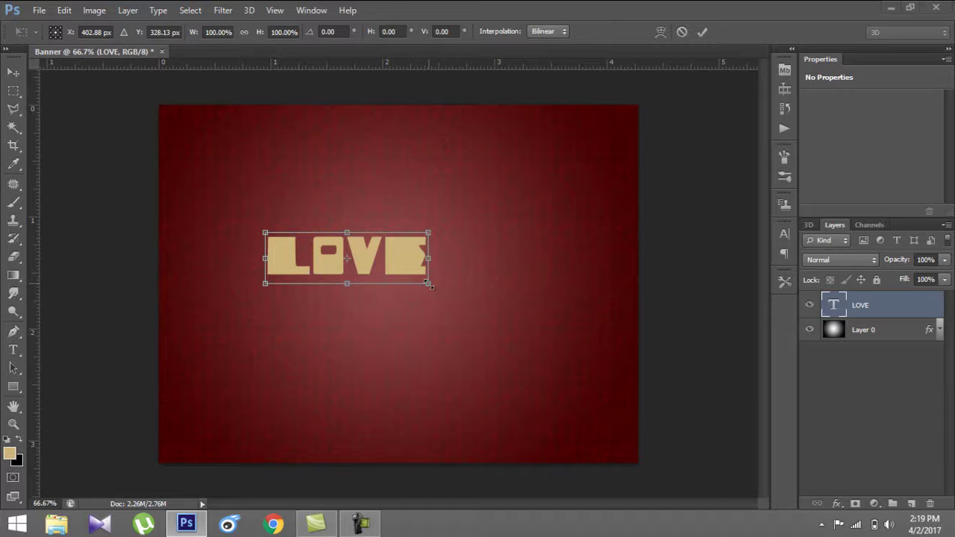
{"action": "left_click_drag", "start_coordinate": [428, 284], "coordinate": [462, 310]}
{"action": "left_click_drag", "start_coordinate": [578, 372], "coordinate": [646, 373]}
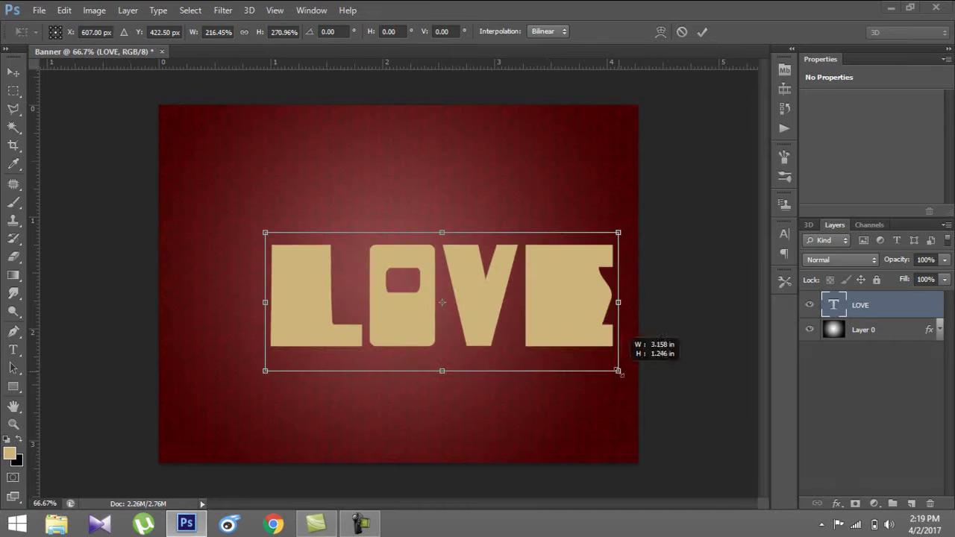
{"action": "left_click_drag", "start_coordinate": [525, 335], "coordinate": [457, 324]}
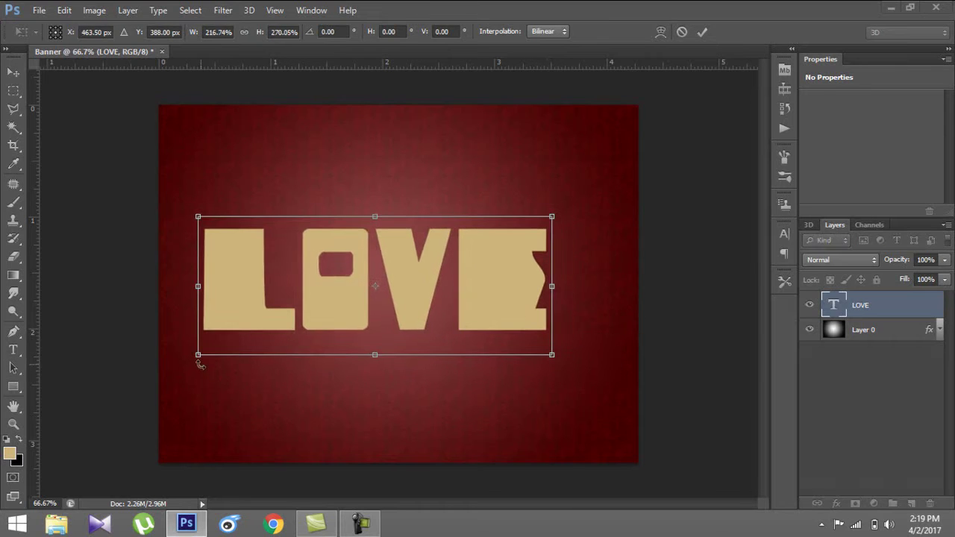
{"action": "left_click_drag", "start_coordinate": [198, 356], "coordinate": [188, 356]}
{"action": "left_click_drag", "start_coordinate": [552, 286], "coordinate": [607, 286]}
{"action": "left_click_drag", "start_coordinate": [510, 302], "coordinate": [509, 302]}
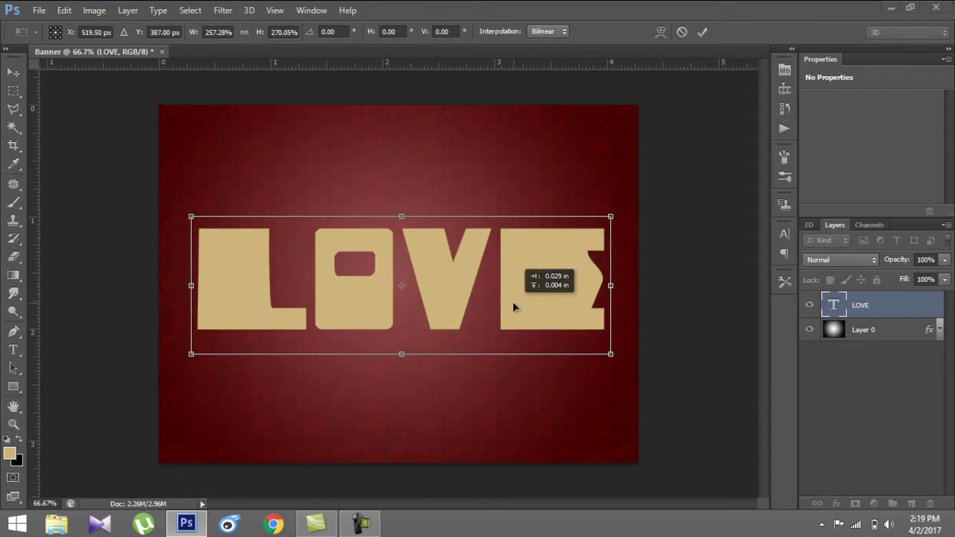
{"action": "left_click", "coordinate": [702, 32]}
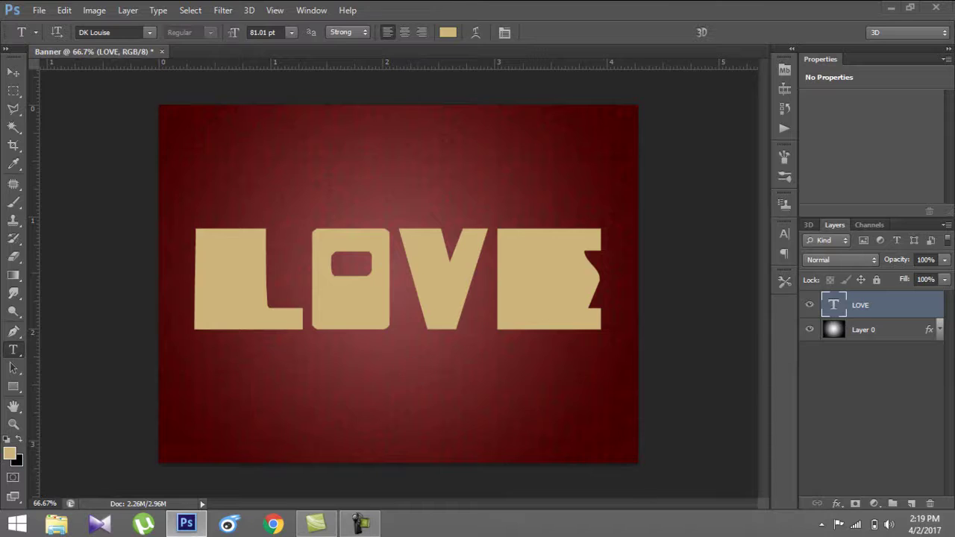
- Place the 157178-love-cute-love photo onto the banner, scaled to about 45% over the L and O
{"action": "key", "text": "super+d"}
{"action": "mouse_move", "coordinate": [22, 248]}
{"action": "left_mouse_down"}
{"action": "mouse_move", "coordinate": [185, 528]}
{"action": "mouse_move", "coordinate": [368, 297]}
{"action": "mouse_move", "coordinate": [343, 277]}
{"action": "left_mouse_up"}
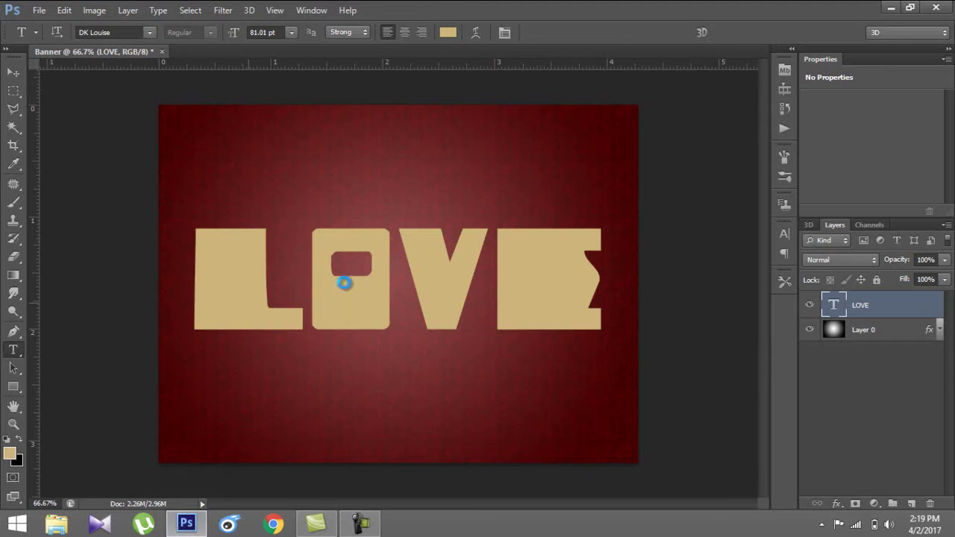
{"action": "left_click_drag", "start_coordinate": [315, 308], "coordinate": [330, 303]}
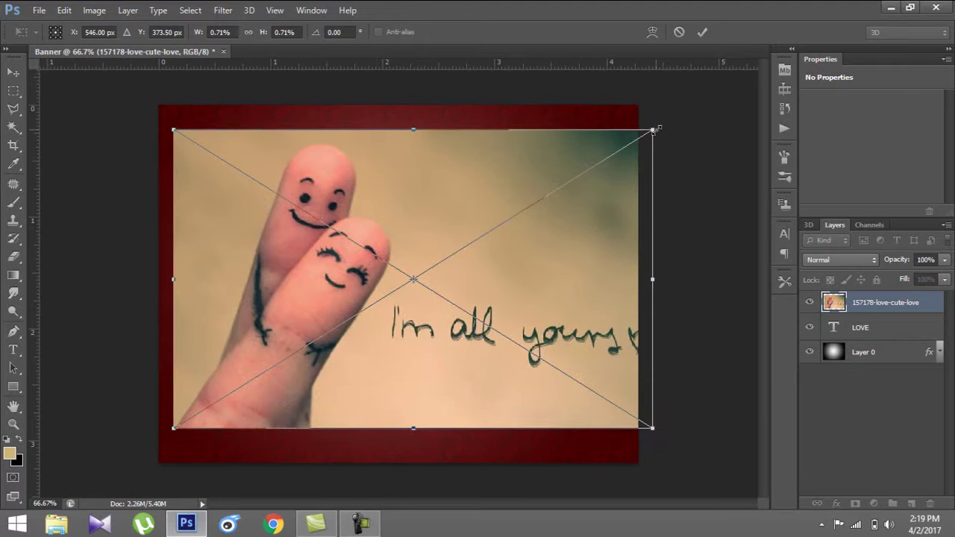
{"action": "left_click_drag", "start_coordinate": [653, 131], "coordinate": [593, 182]}
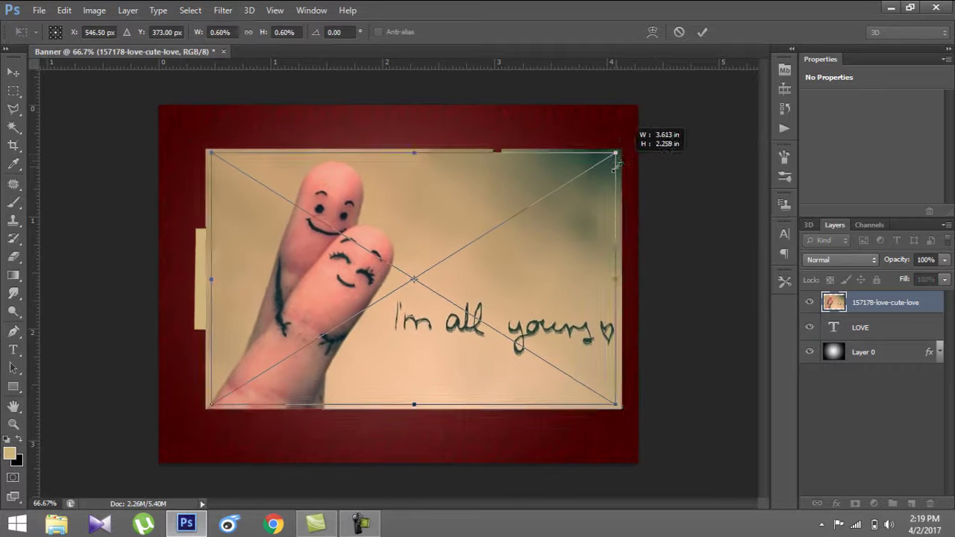
{"action": "left_click_drag", "start_coordinate": [593, 182], "coordinate": [558, 193]}
{"action": "left_click_drag", "start_coordinate": [545, 276], "coordinate": [451, 290]}
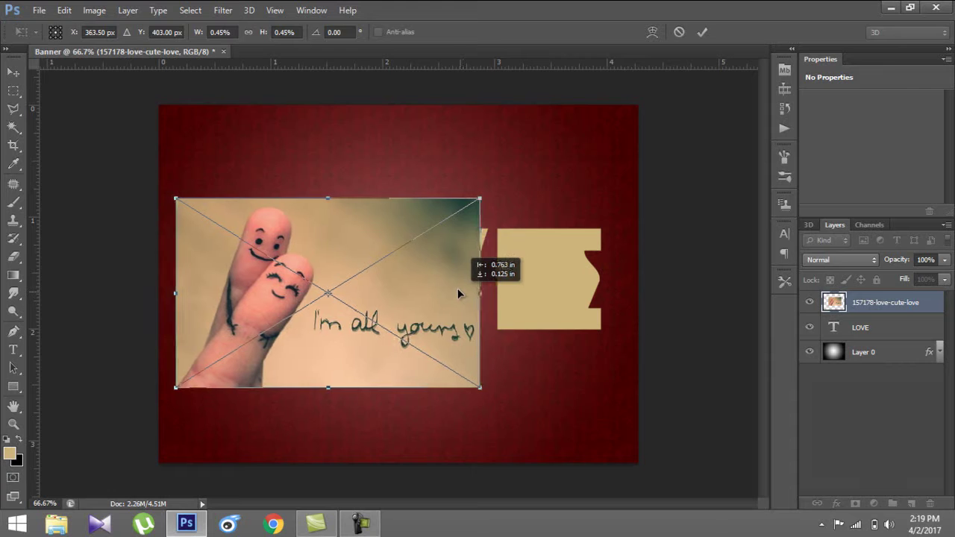
{"action": "left_click", "coordinate": [703, 32]}
{"action": "key", "text": "t"}
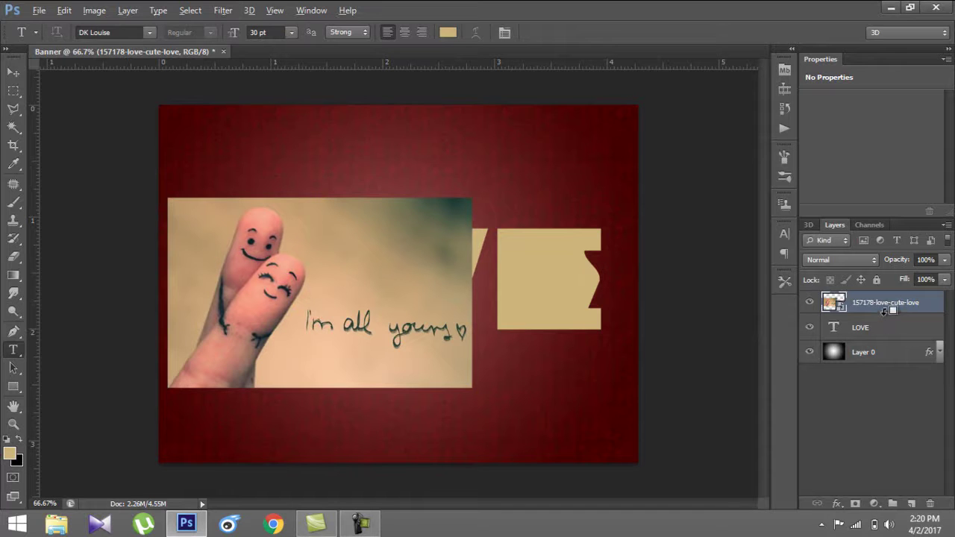
- Clip the finger photo to the LOVE text and slide it so the smiling fingers fill the L
{"action": "left_click", "coordinate": [884, 311], "text": "alt"}
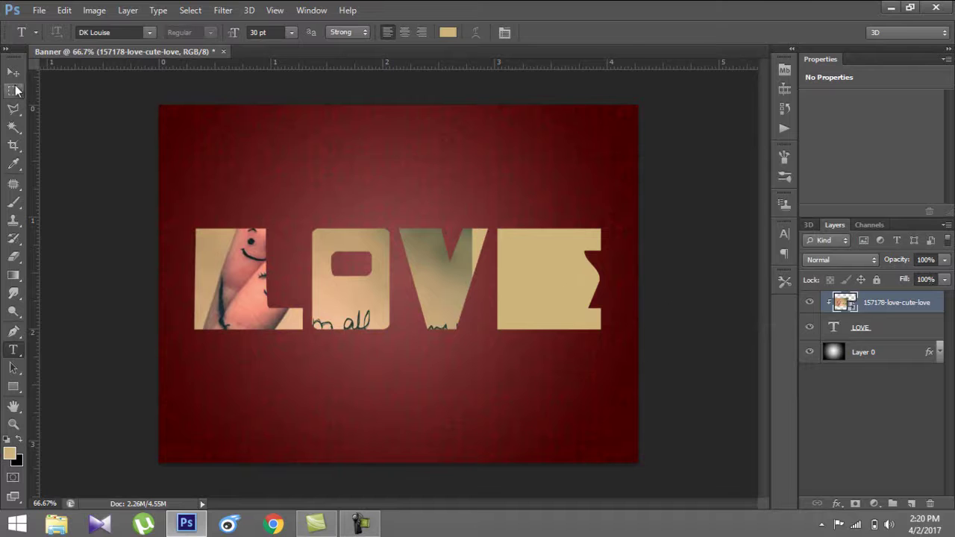
{"action": "left_click", "coordinate": [13, 72]}
{"action": "mouse_move", "coordinate": [299, 328]}
{"action": "left_mouse_down"}
{"action": "mouse_move", "coordinate": [239, 337]}
{"action": "mouse_move", "coordinate": [334, 313]}
{"action": "mouse_move", "coordinate": [357, 320]}
{"action": "left_mouse_up"}
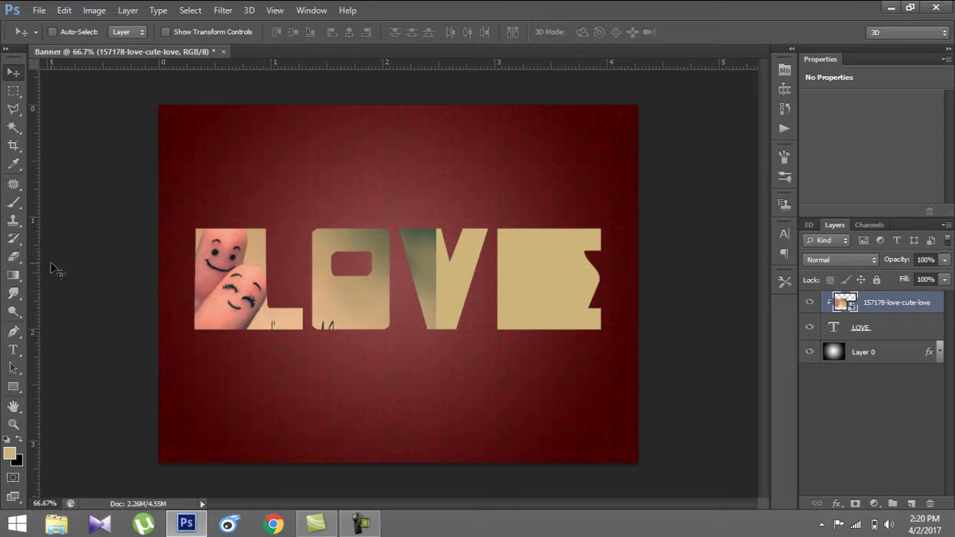
- Rasterize the finger photo layer and erase it from the O and V with a 250 px eraser
{"action": "key", "text": "e"}
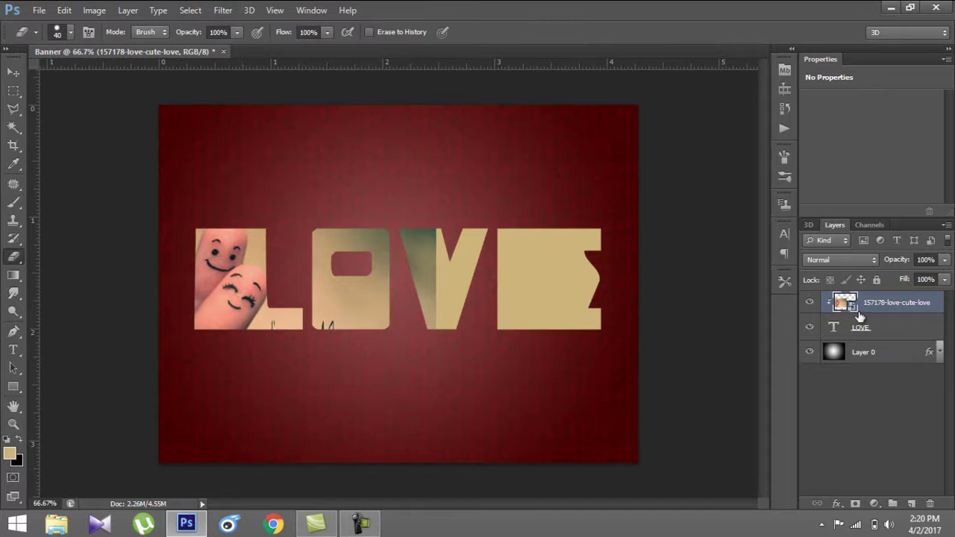
{"action": "right_click", "coordinate": [875, 308]}
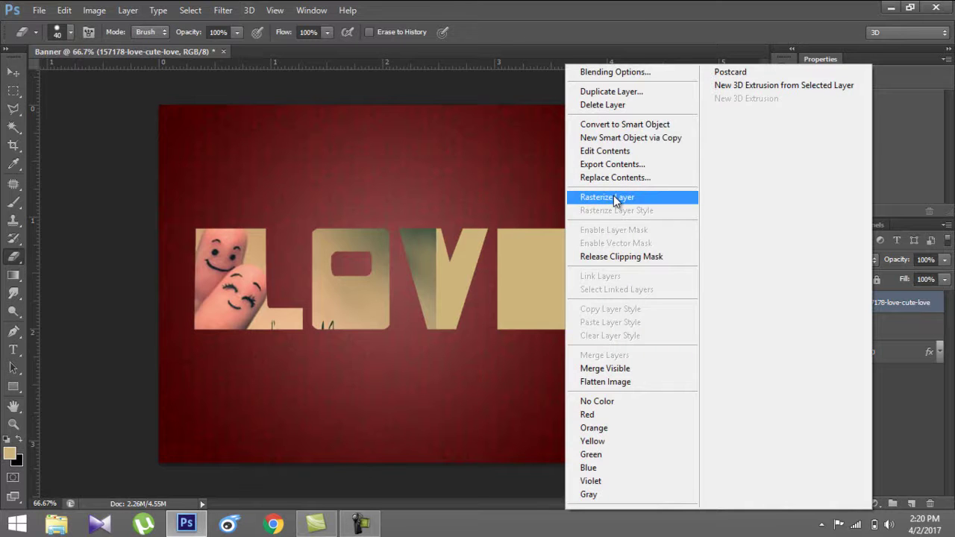
{"action": "left_click", "coordinate": [612, 197]}
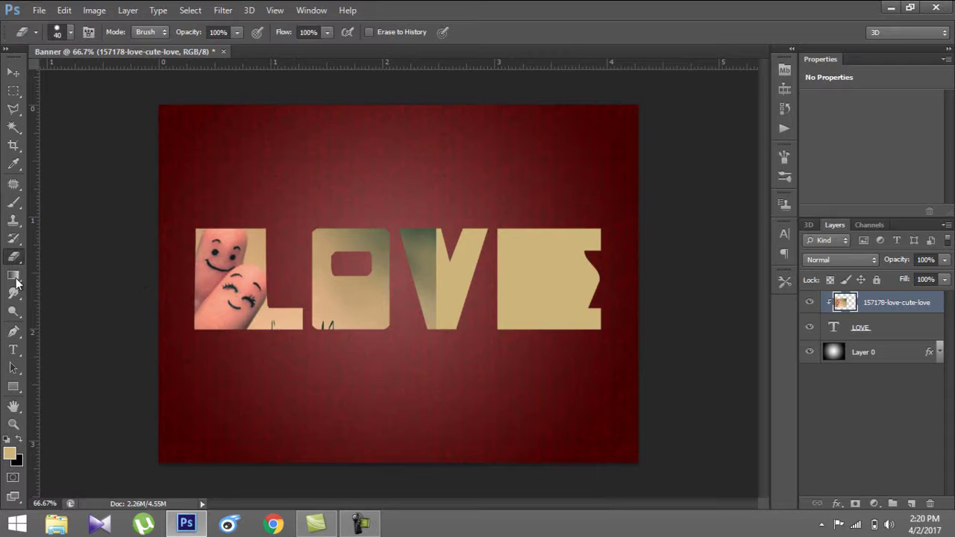
{"action": "right_click", "coordinate": [403, 287]}
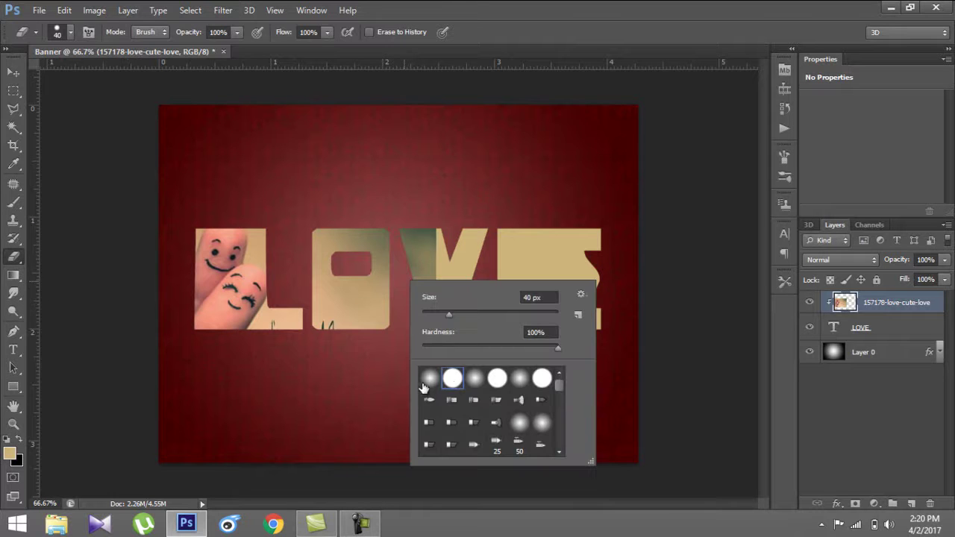
{"action": "left_click", "coordinate": [422, 114]}
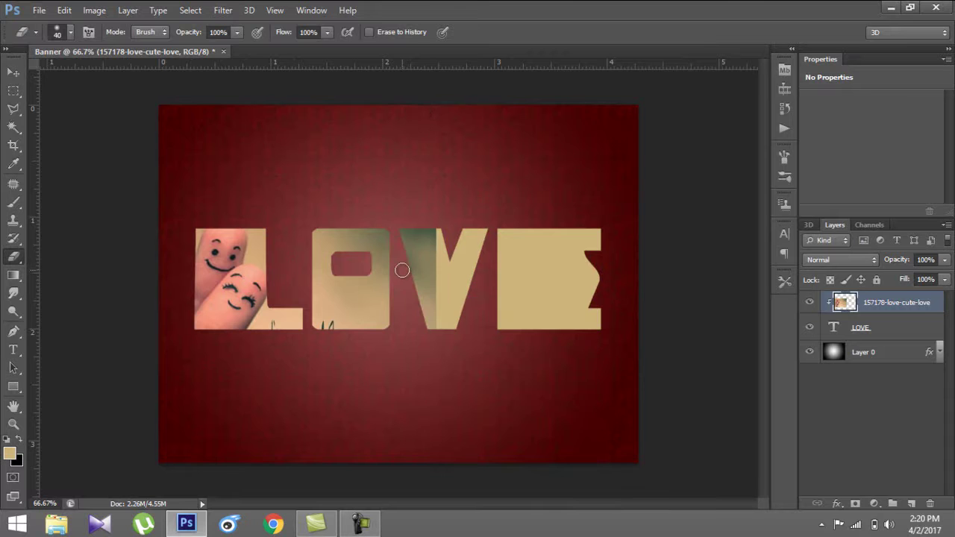
{"action": "key", "text": "bracketright"}
{"action": "key", "text": "bracketright"}
{"action": "key", "text": "bracketright"}
{"action": "mouse_move", "coordinate": [400, 259]}
{"action": "left_mouse_down"}
{"action": "mouse_move", "coordinate": [452, 346]}
{"action": "mouse_move", "coordinate": [405, 196]}
{"action": "mouse_move", "coordinate": [350, 303]}
{"action": "mouse_move", "coordinate": [351, 203]}
{"action": "mouse_move", "coordinate": [324, 367]}
{"action": "left_mouse_up"}
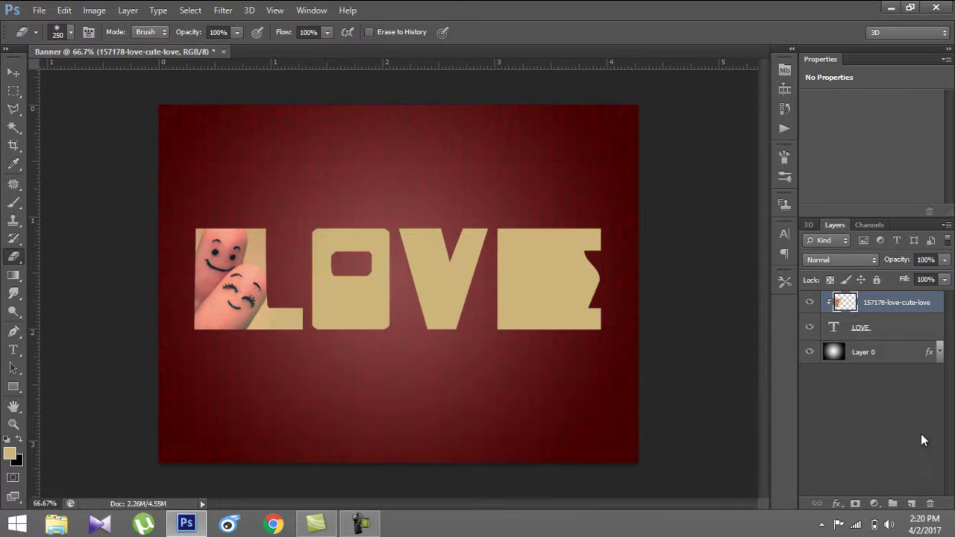
- Drag the 168344-finger-art-sweet photo from the desktop onto the banner
{"action": "key", "text": "super+d"}
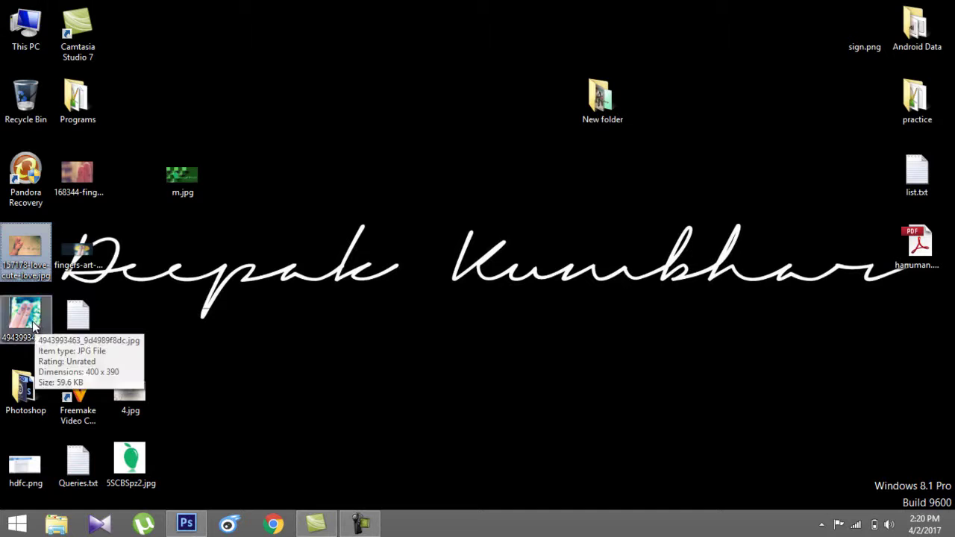
{"action": "left_click_drag", "start_coordinate": [76, 171], "coordinate": [215, 511]}
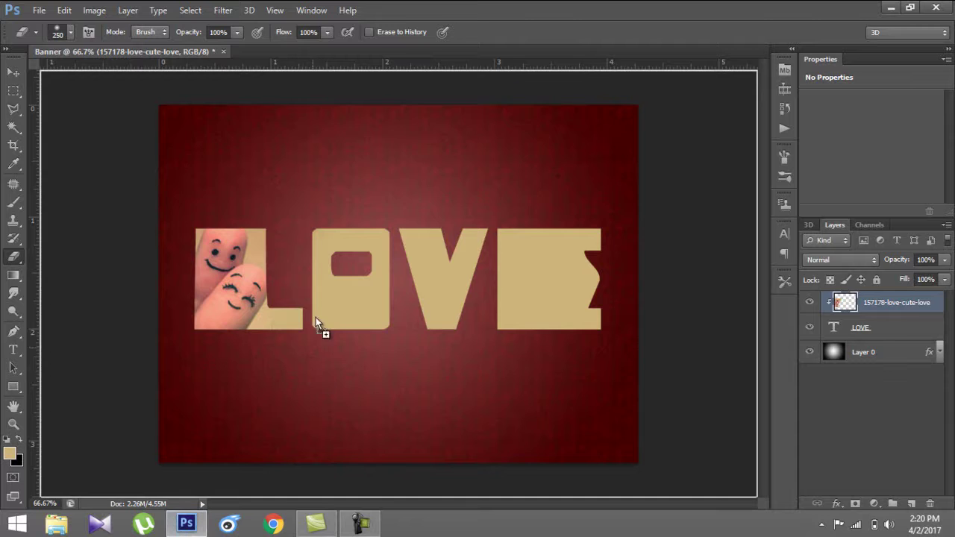
{"action": "mouse_move", "coordinate": [215, 511]}
{"action": "left_mouse_down"}
{"action": "mouse_move", "coordinate": [363, 320]}
{"action": "mouse_move", "coordinate": [410, 327]}
{"action": "left_mouse_up"}
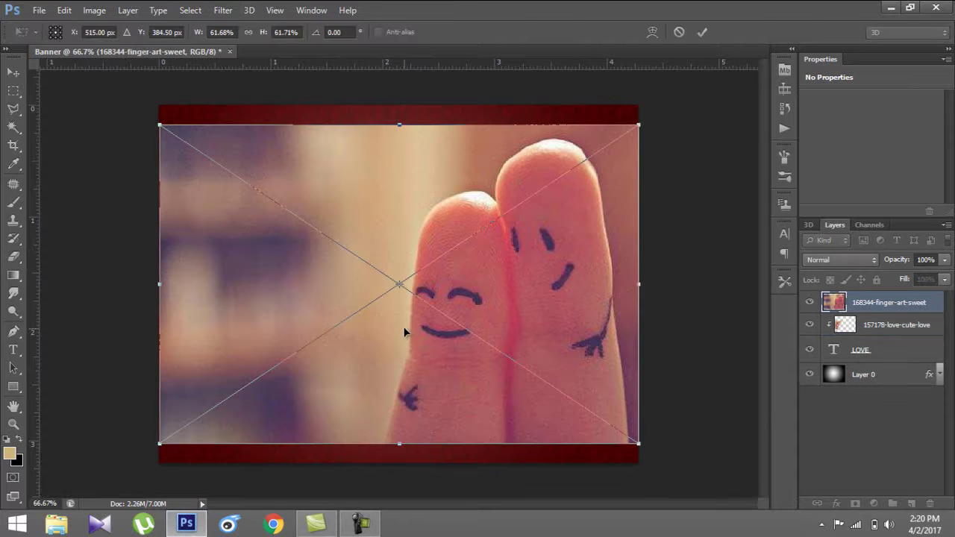
- Scale the finger-art photo down to about 24% and position it over the L and O
{"action": "mouse_move", "coordinate": [638, 126]}
{"action": "left_mouse_down"}
{"action": "mouse_move", "coordinate": [510, 199]}
{"action": "mouse_move", "coordinate": [445, 279]}
{"action": "left_mouse_up"}
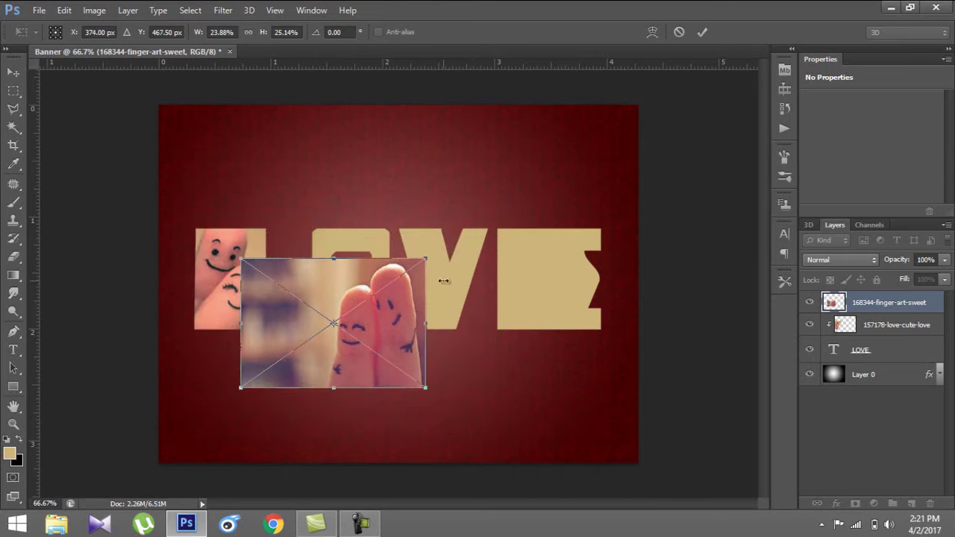
{"action": "left_click_drag", "start_coordinate": [392, 319], "coordinate": [369, 265]}
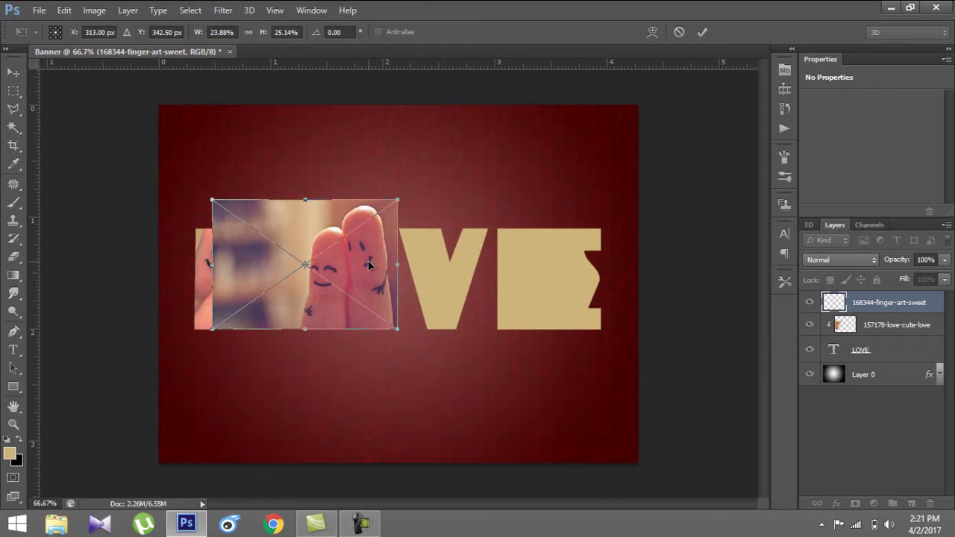
{"action": "left_click", "coordinate": [700, 32]}
{"action": "key", "text": "e"}
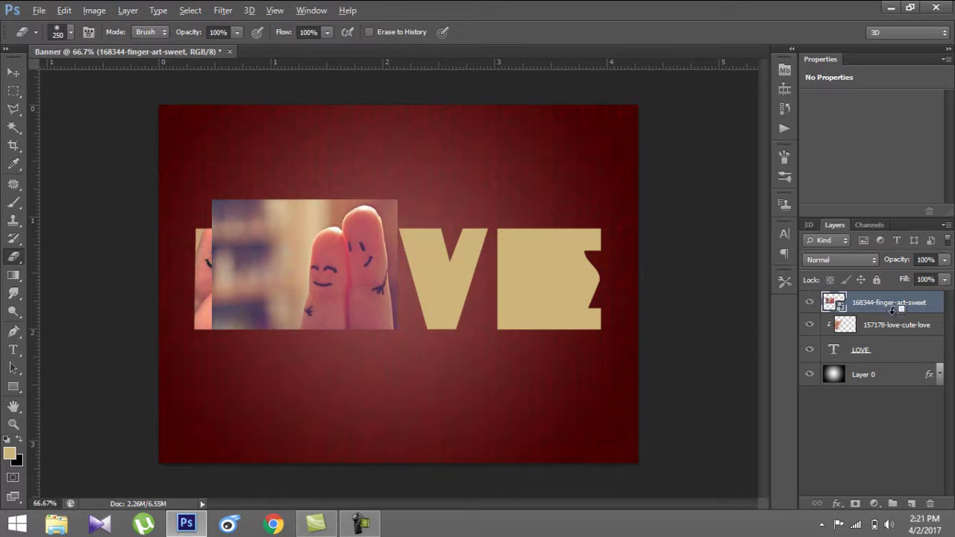
- Clip the finger-art photo to the LOVE letters and shift it so the fingers fill the O
{"action": "left_click", "coordinate": [898, 309], "text": "alt"}
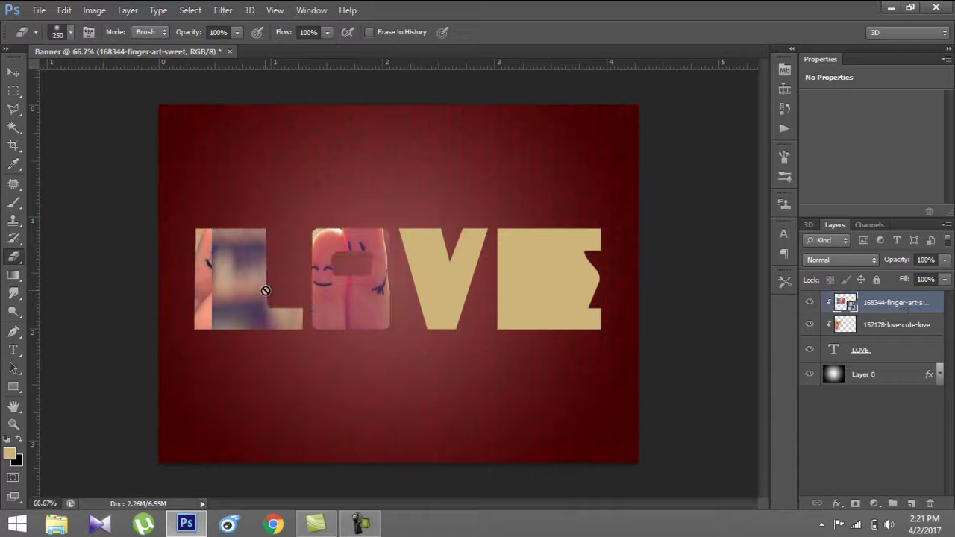
{"action": "left_click", "coordinate": [13, 74]}
{"action": "left_click_drag", "start_coordinate": [378, 290], "coordinate": [378, 300]}
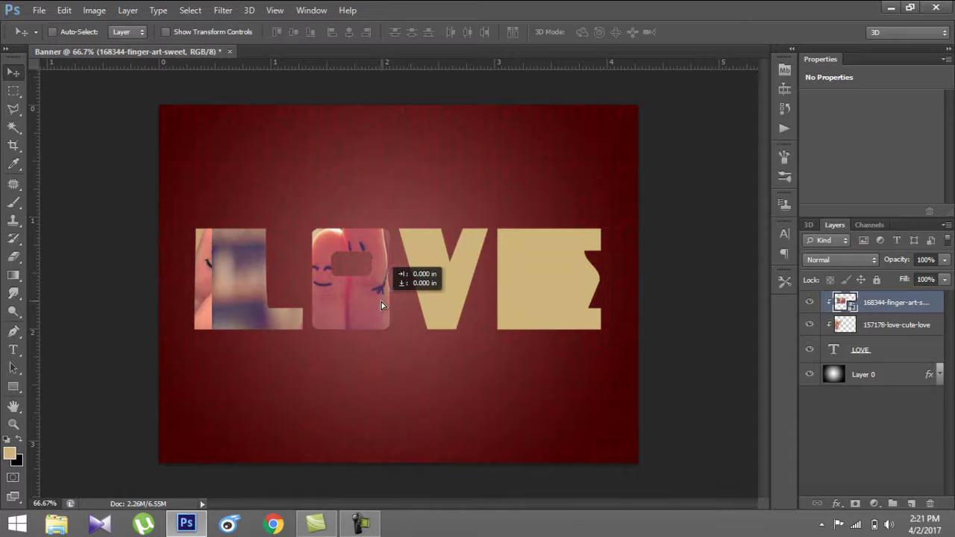
{"action": "left_click_drag", "start_coordinate": [381, 302], "coordinate": [381, 302]}
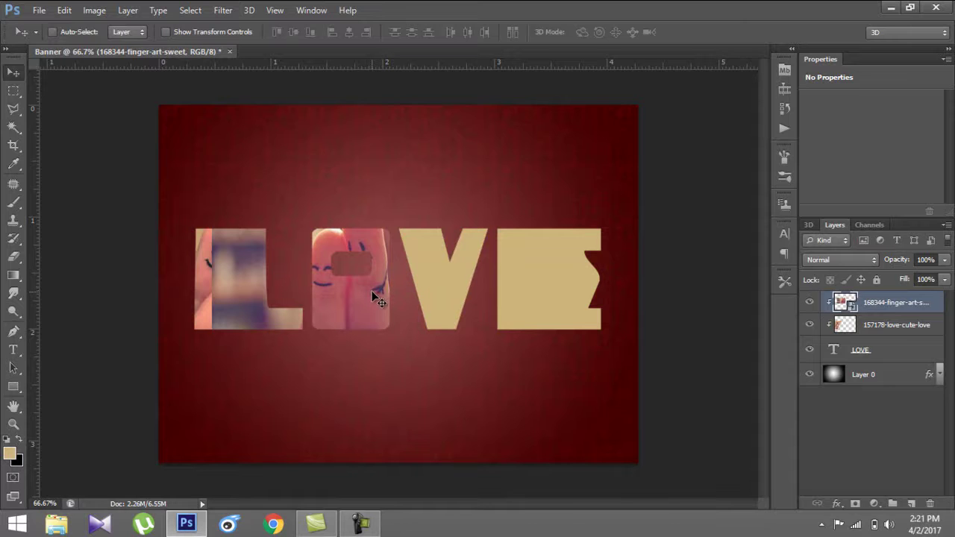
{"action": "left_click_drag", "start_coordinate": [183, 227], "coordinate": [229, 329]}
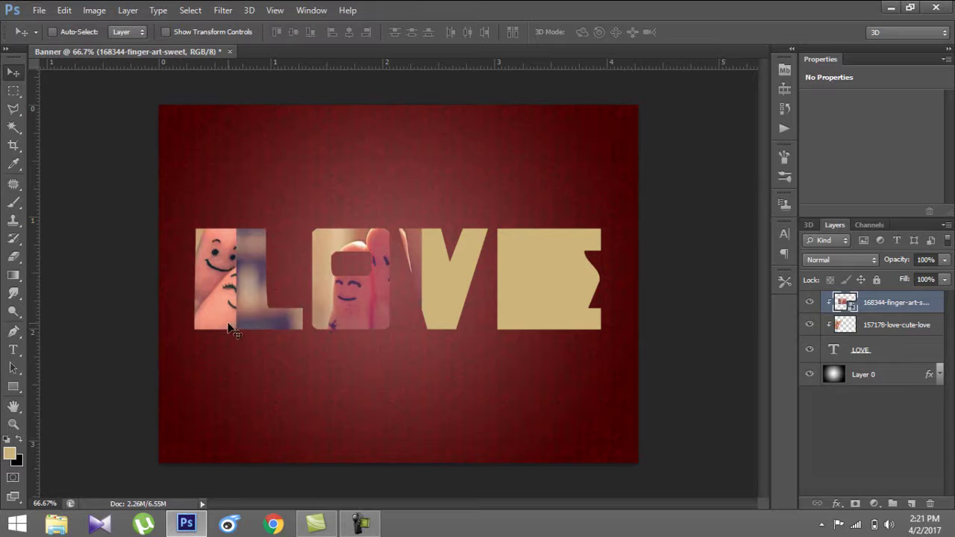
{"action": "left_click_drag", "start_coordinate": [365, 327], "coordinate": [353, 326]}
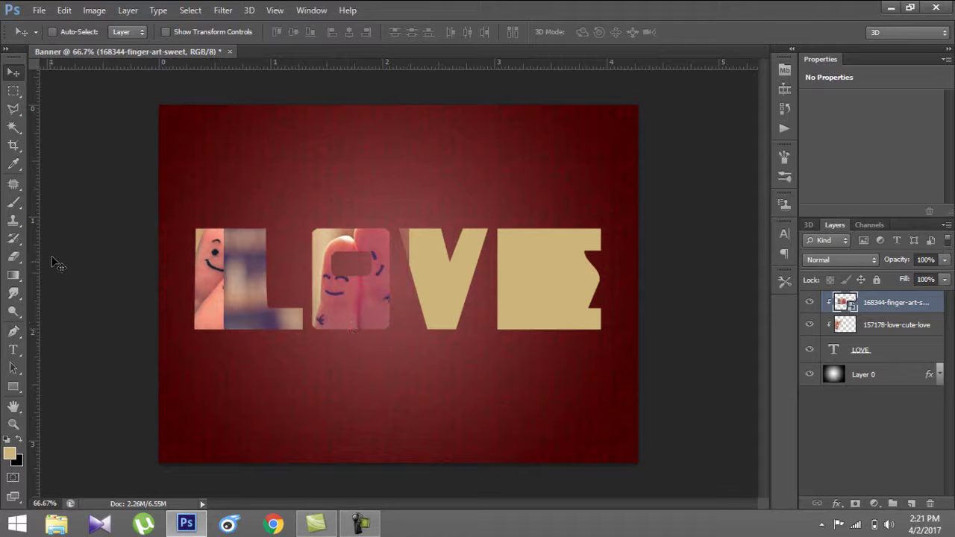
- Rasterize the finger-art layer and erase it from the L and the V
{"action": "left_click", "coordinate": [12, 258]}
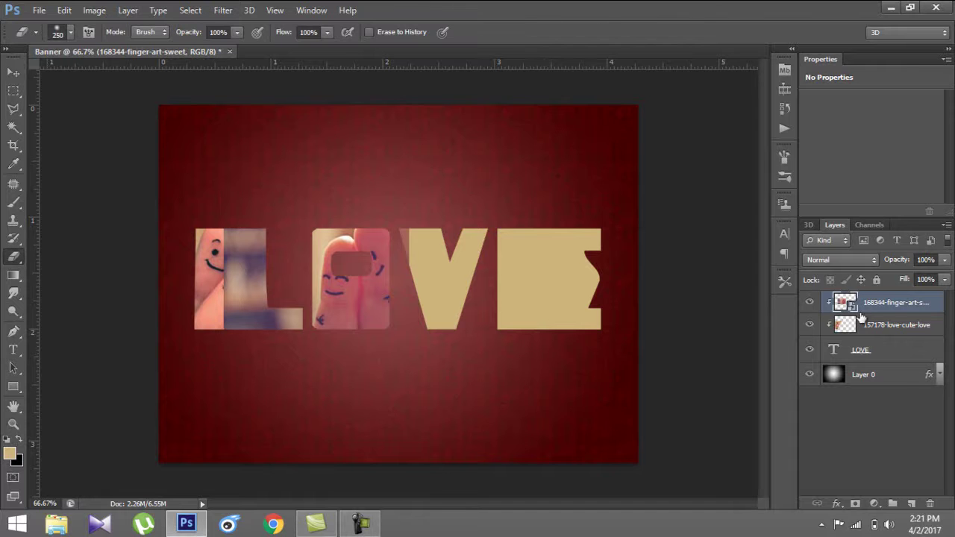
{"action": "right_click", "coordinate": [907, 314]}
{"action": "left_click", "coordinate": [656, 196]}
{"action": "left_click_drag", "start_coordinate": [291, 287], "coordinate": [205, 292]}
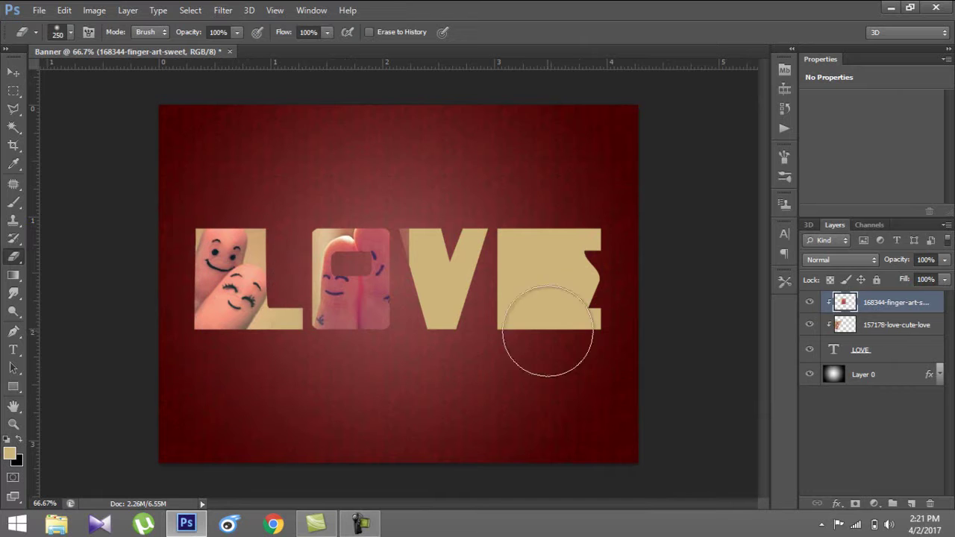
{"action": "left_click_drag", "start_coordinate": [518, 409], "coordinate": [443, 222]}
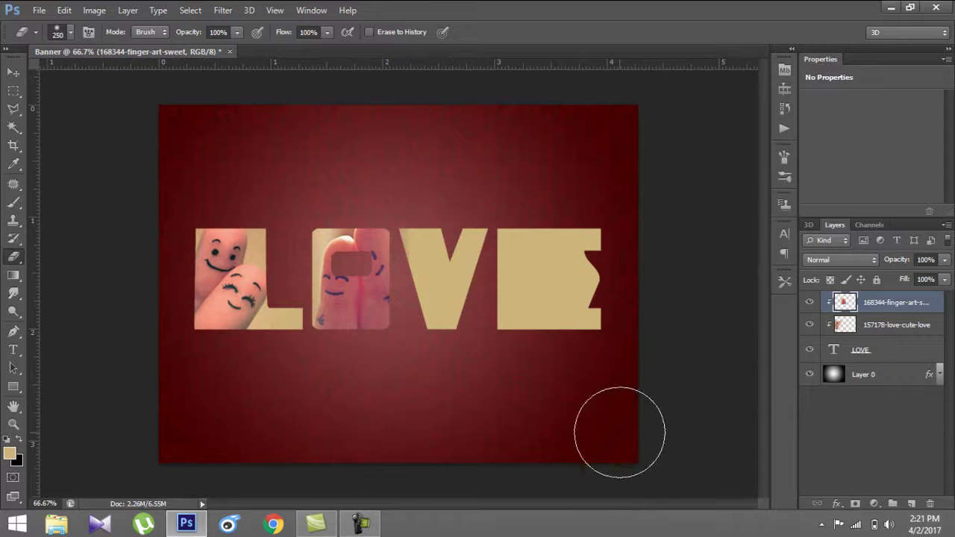
{"action": "key", "text": "super+d"}
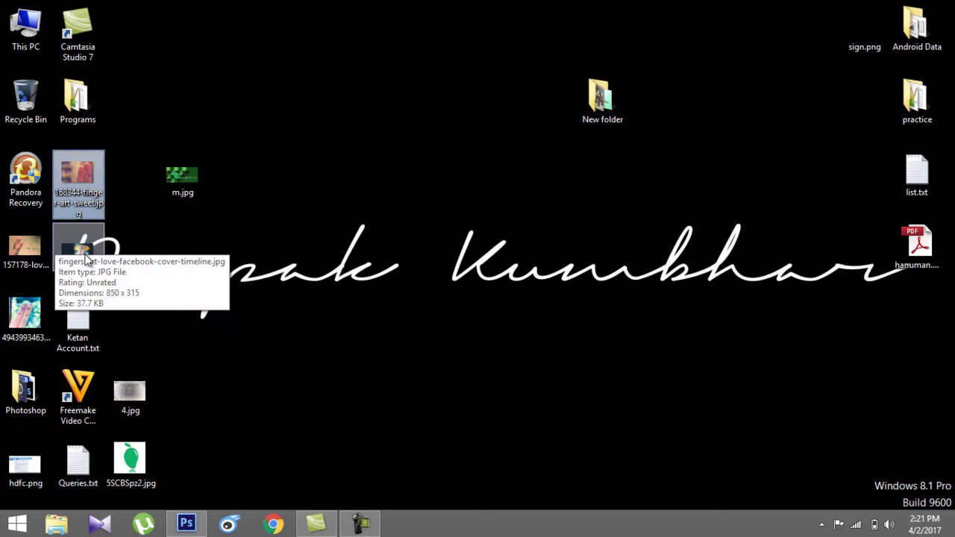
{"action": "mouse_move", "coordinate": [82, 250]}
{"action": "left_mouse_down"}
{"action": "mouse_move", "coordinate": [268, 384]}
{"action": "mouse_move", "coordinate": [78, 262]}
{"action": "left_mouse_up"}
{"action": "mouse_move", "coordinate": [25, 313]}
{"action": "left_mouse_down"}
{"action": "mouse_move", "coordinate": [211, 508]}
{"action": "mouse_move", "coordinate": [444, 288]}
{"action": "left_mouse_up"}
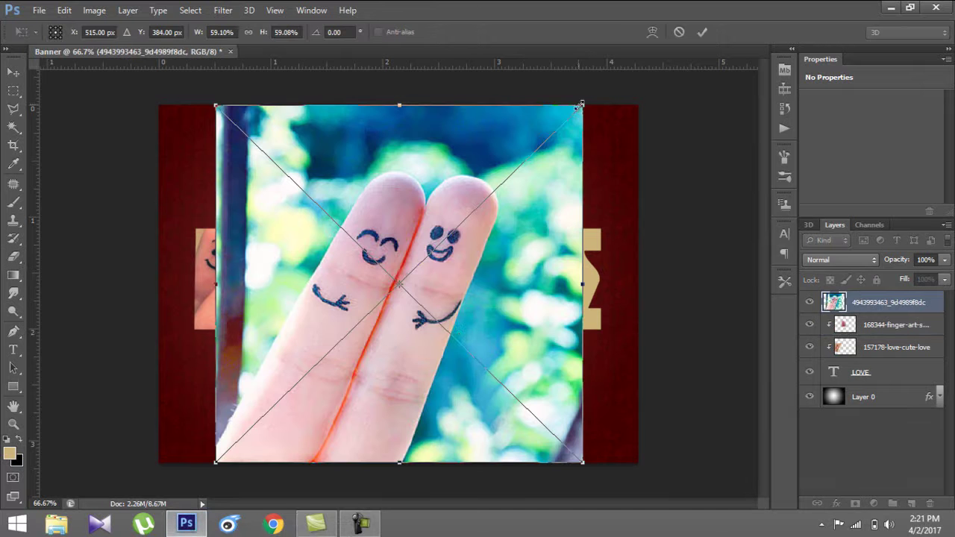
- Scale the third photo to about 21% and settle it over the V
{"action": "mouse_move", "coordinate": [580, 106]}
{"action": "left_mouse_down"}
{"action": "mouse_move", "coordinate": [503, 127]}
{"action": "mouse_move", "coordinate": [493, 195]}
{"action": "mouse_move", "coordinate": [464, 236]}
{"action": "mouse_move", "coordinate": [489, 193]}
{"action": "left_mouse_up"}
{"action": "left_click_drag", "start_coordinate": [432, 270], "coordinate": [481, 280]}
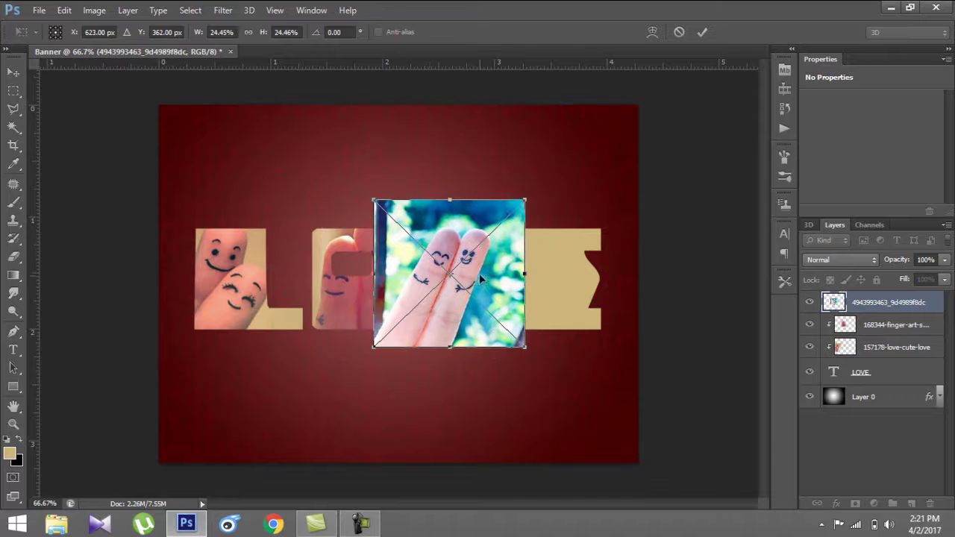
{"action": "left_click_drag", "start_coordinate": [527, 199], "coordinate": [507, 217]}
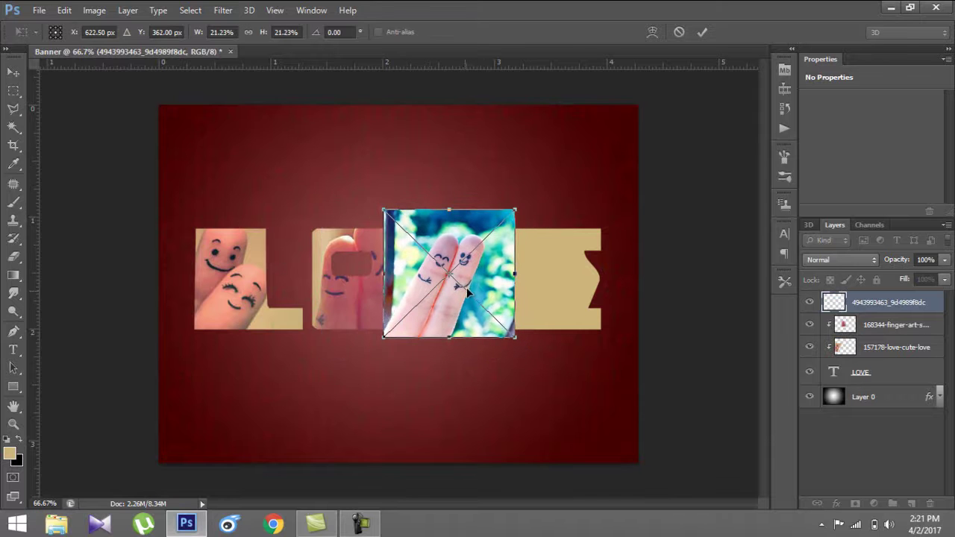
{"action": "left_click_drag", "start_coordinate": [454, 301], "coordinate": [467, 283]}
{"action": "left_click", "coordinate": [702, 32]}
{"action": "key", "text": "e"}
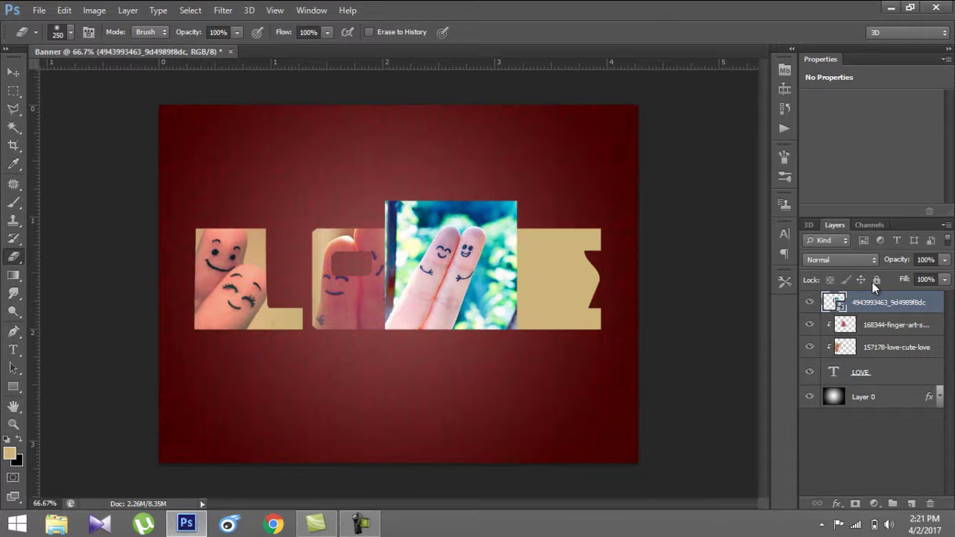
- Rasterize the third photo, clip it to the letters, and nudge it inside the V
{"action": "right_click", "coordinate": [885, 304]}
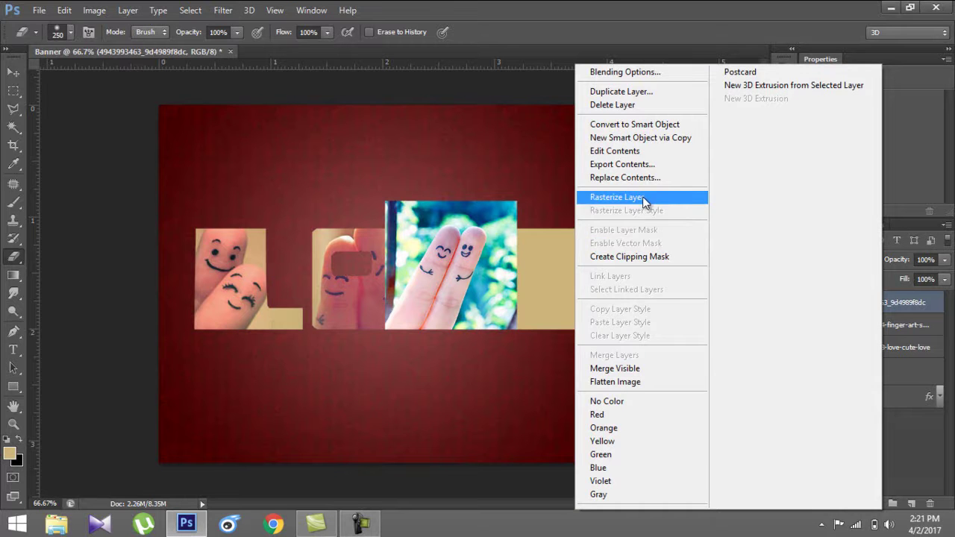
{"action": "left_click", "coordinate": [643, 197]}
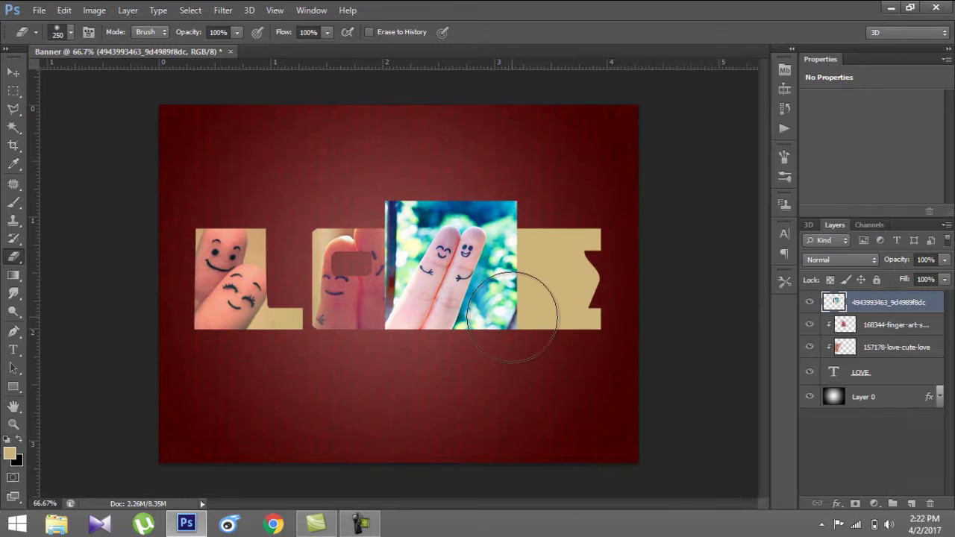
{"action": "left_click", "coordinate": [884, 311], "text": "alt"}
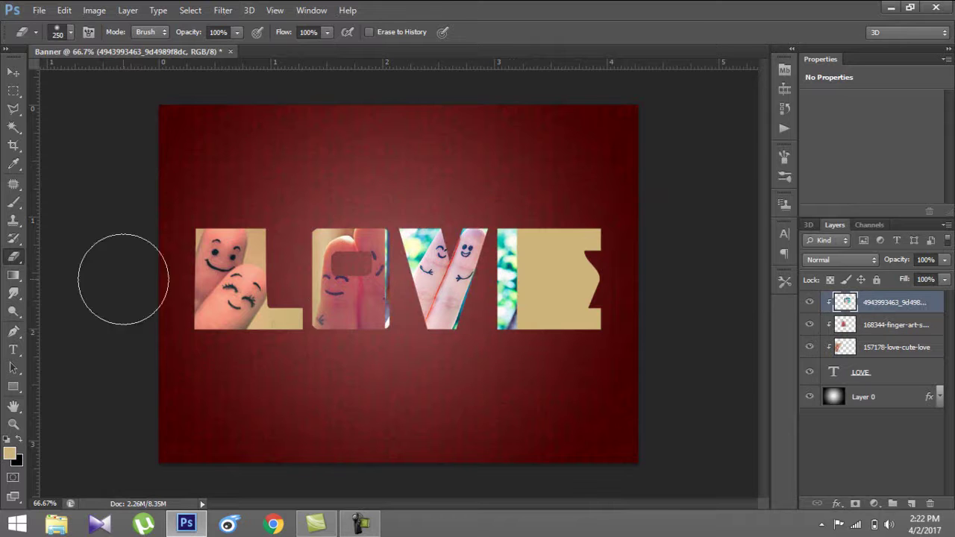
{"action": "left_click", "coordinate": [12, 73]}
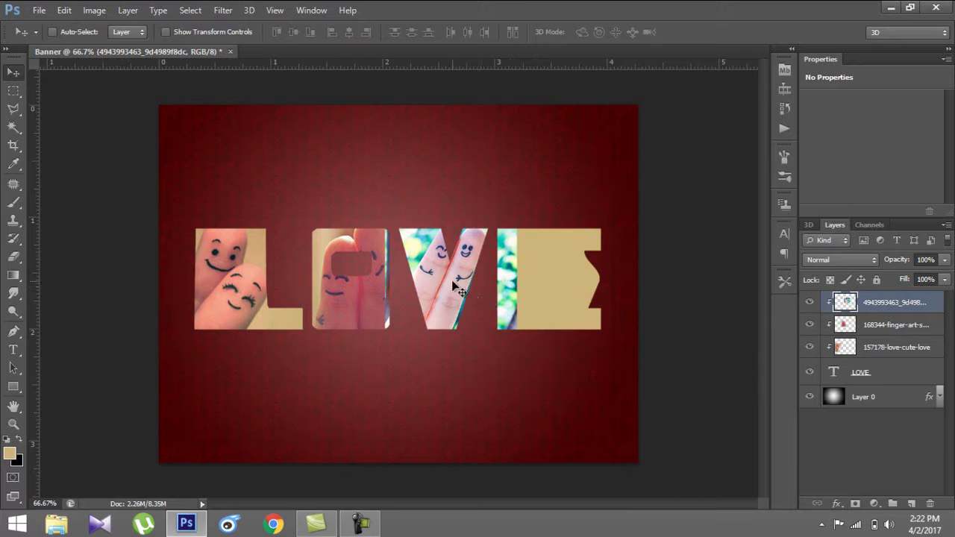
{"action": "left_click_drag", "start_coordinate": [459, 288], "coordinate": [449, 282]}
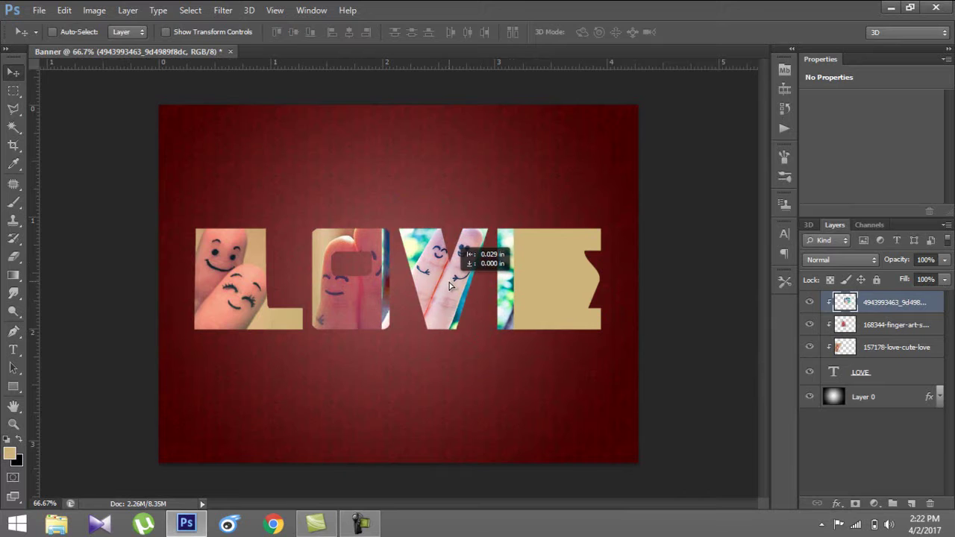
- Erase the photo's spill off the E's left edge with an 83 px eraser
{"action": "left_click", "coordinate": [12, 256]}
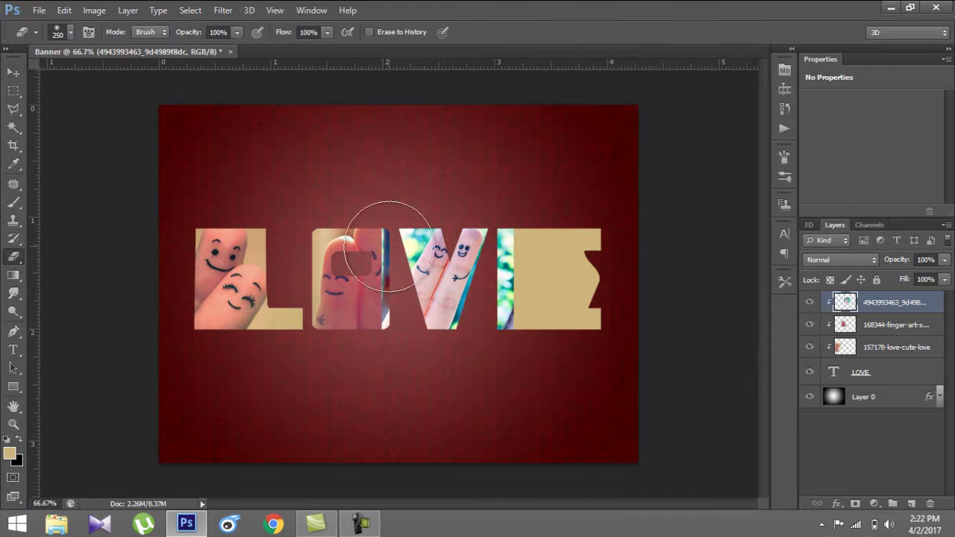
{"action": "right_click", "coordinate": [331, 246]}
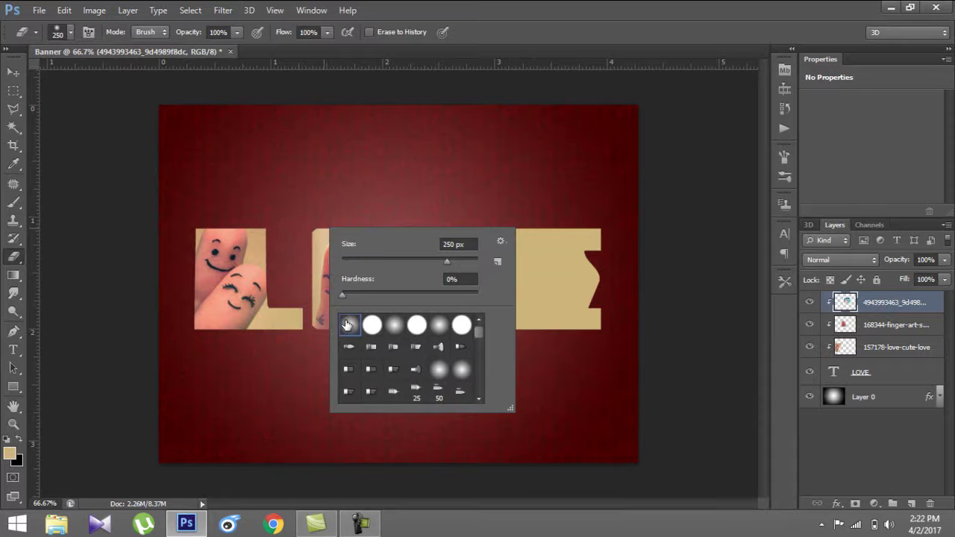
{"action": "left_click", "coordinate": [398, 260]}
{"action": "left_click", "coordinate": [277, 214]}
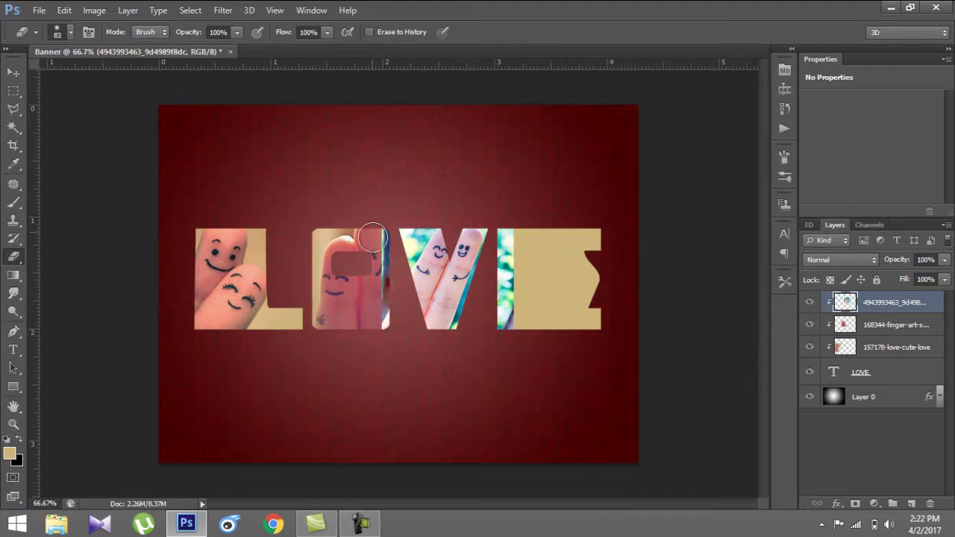
{"action": "mouse_move", "coordinate": [499, 341]}
{"action": "left_mouse_down"}
{"action": "mouse_move", "coordinate": [526, 252]}
{"action": "mouse_move", "coordinate": [512, 313]}
{"action": "mouse_move", "coordinate": [508, 231]}
{"action": "mouse_move", "coordinate": [516, 344]}
{"action": "left_mouse_up"}
{"action": "key", "text": "alt+Tab"}
{"action": "key", "text": "alt+Tab"}
- Place fingers-art-love-facebook-cover-timeline.jpg, scaled to about 23% and moved right over the E
{"action": "left_click_drag", "start_coordinate": [80, 251], "coordinate": [192, 515]}
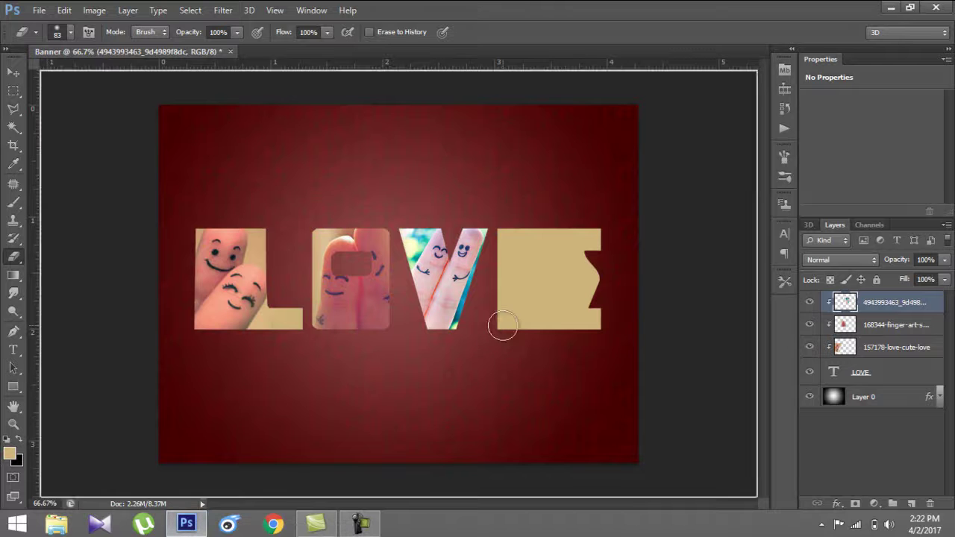
{"action": "left_click_drag", "start_coordinate": [192, 515], "coordinate": [524, 332]}
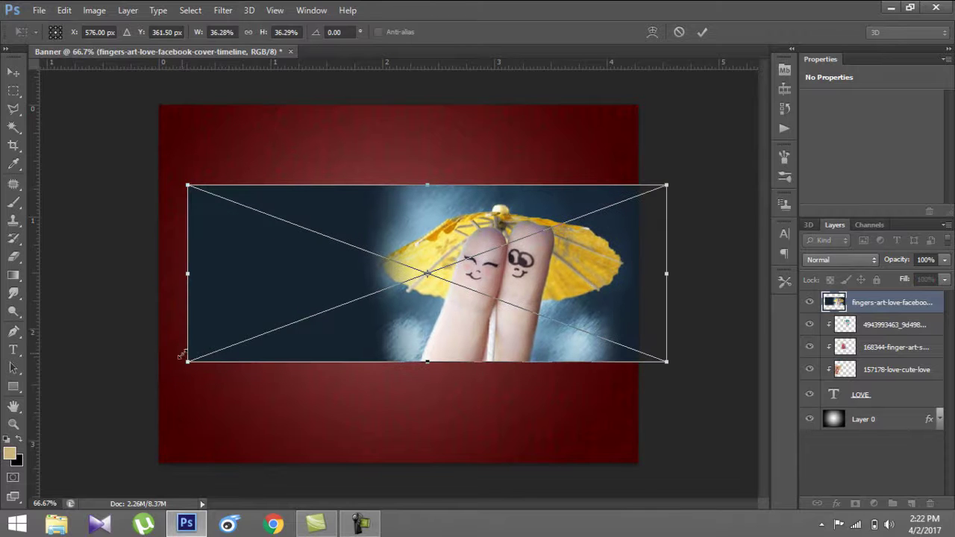
{"action": "left_click_drag", "start_coordinate": [187, 362], "coordinate": [283, 361]}
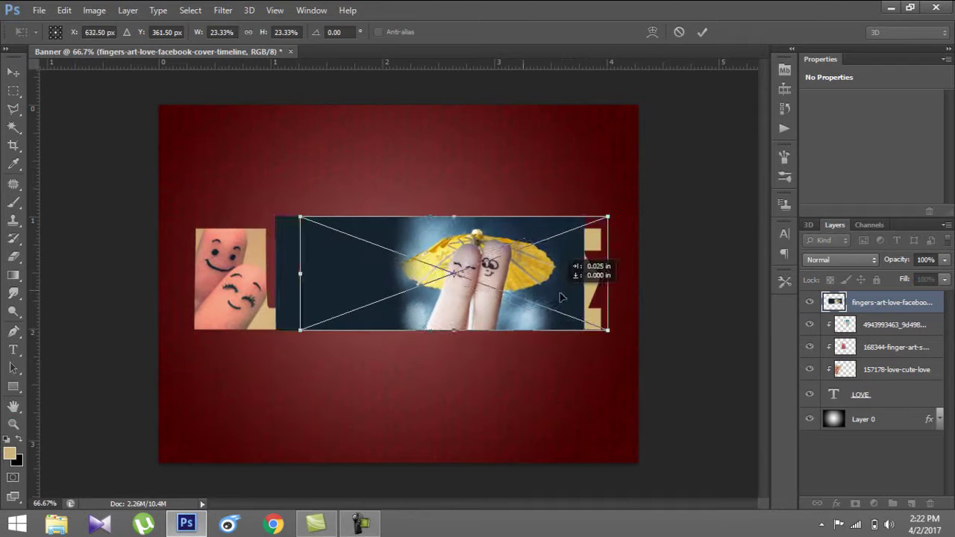
{"action": "left_click_drag", "start_coordinate": [526, 293], "coordinate": [583, 293]}
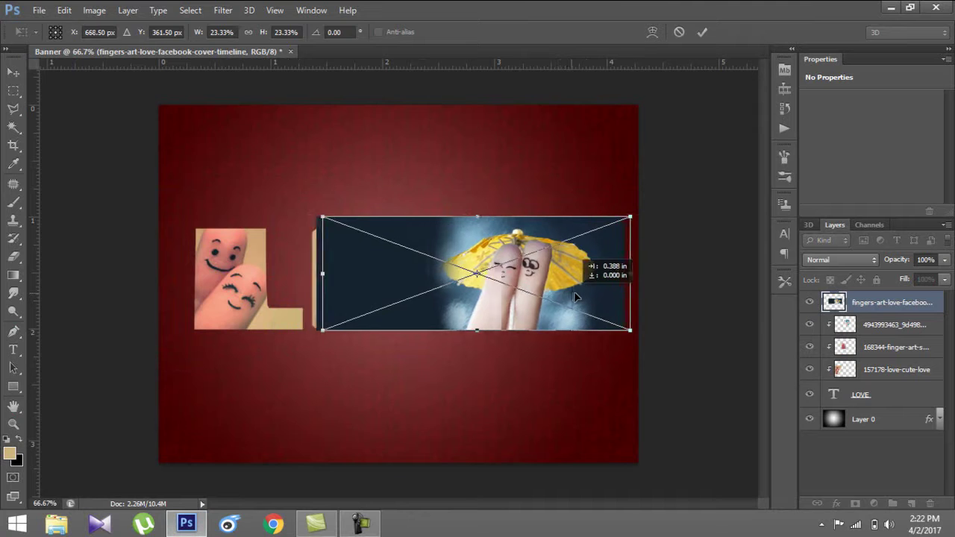
{"action": "left_click", "coordinate": [705, 32]}
- Rasterize the umbrella photo, clip it to the letters, and shift it into the E
{"action": "key", "text": "e"}
{"action": "right_click", "coordinate": [878, 307]}
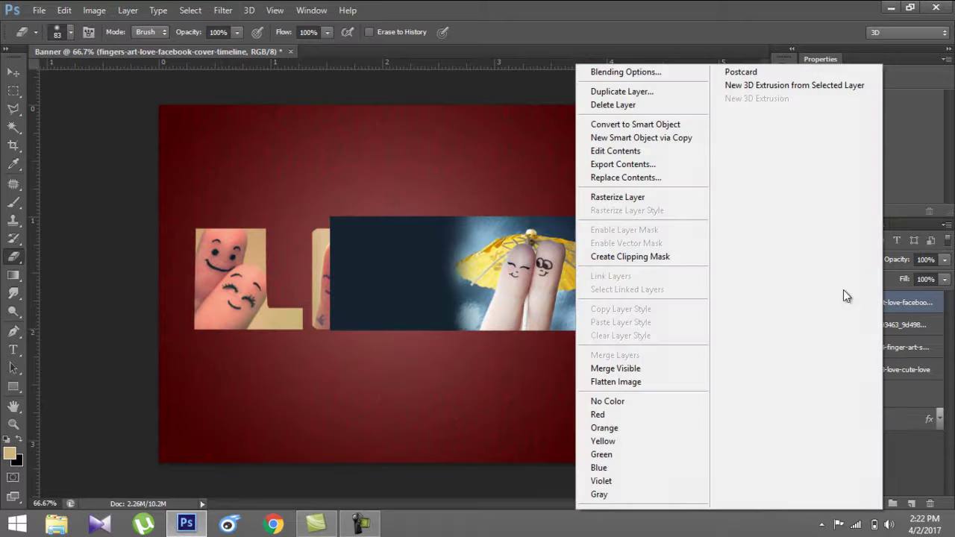
{"action": "left_click", "coordinate": [642, 199]}
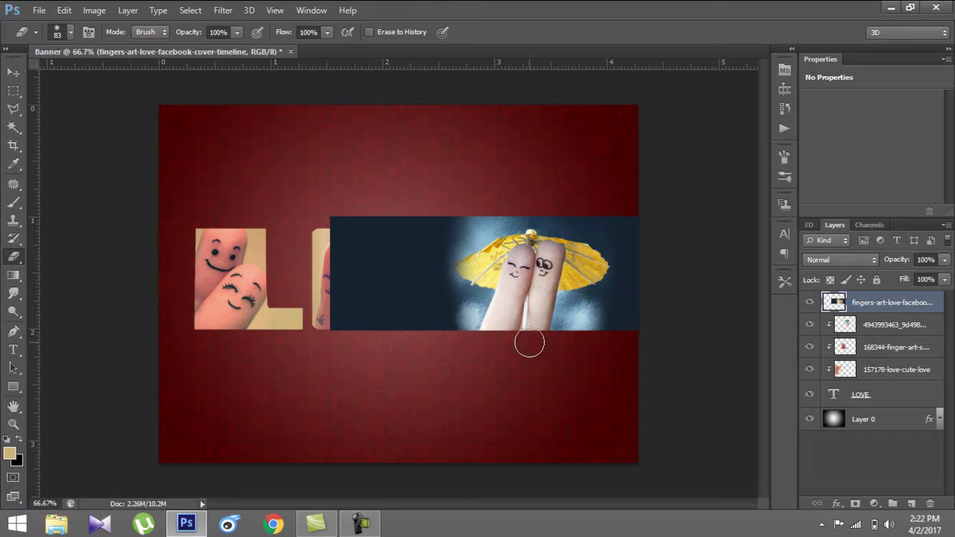
{"action": "left_click", "coordinate": [868, 308], "text": "alt"}
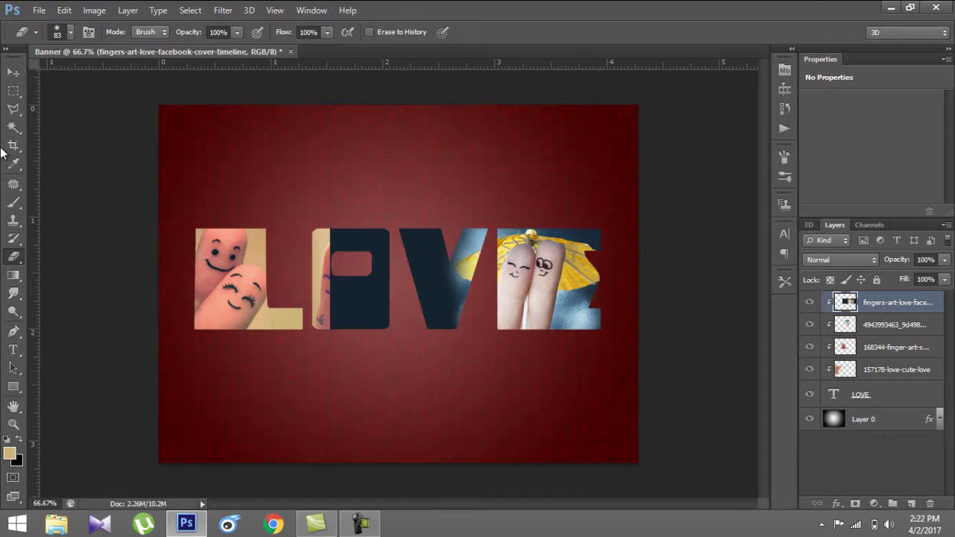
{"action": "left_click", "coordinate": [13, 72]}
{"action": "mouse_move", "coordinate": [558, 289]}
{"action": "left_mouse_down"}
{"action": "mouse_move", "coordinate": [587, 287]}
{"action": "mouse_move", "coordinate": [525, 292]}
{"action": "left_mouse_up"}
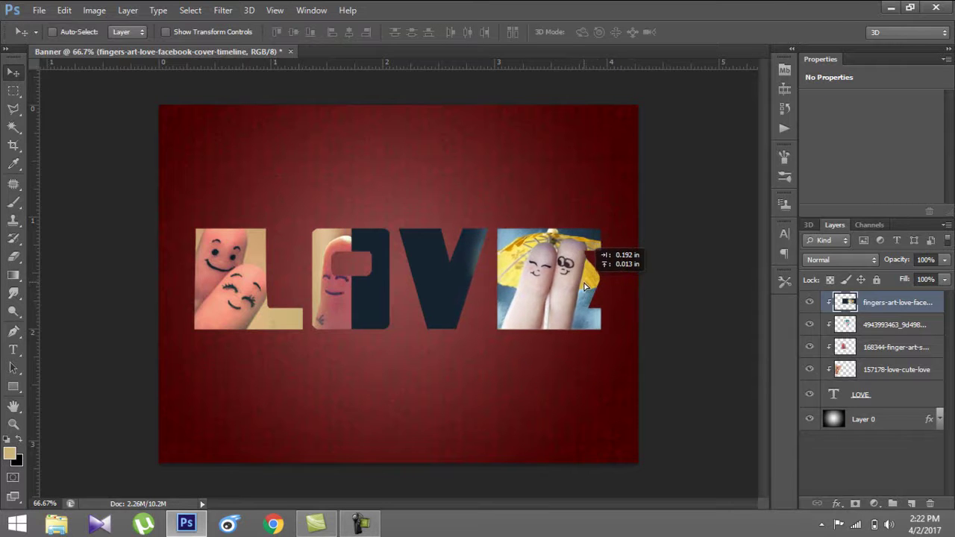
- Erase the umbrella photo's navy spill from the O and V, then stop the recording
{"action": "left_click", "coordinate": [14, 256]}
{"action": "left_click_drag", "start_coordinate": [354, 231], "coordinate": [389, 366]}
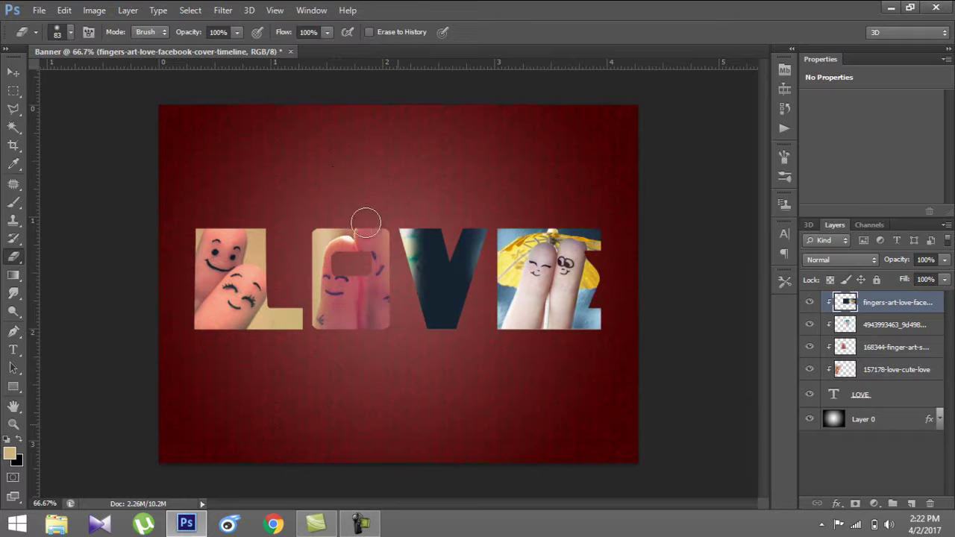
{"action": "mouse_move", "coordinate": [422, 329]}
{"action": "left_mouse_down"}
{"action": "mouse_move", "coordinate": [430, 209]}
{"action": "mouse_move", "coordinate": [443, 306]}
{"action": "mouse_move", "coordinate": [471, 209]}
{"action": "mouse_move", "coordinate": [434, 364]}
{"action": "left_mouse_up"}
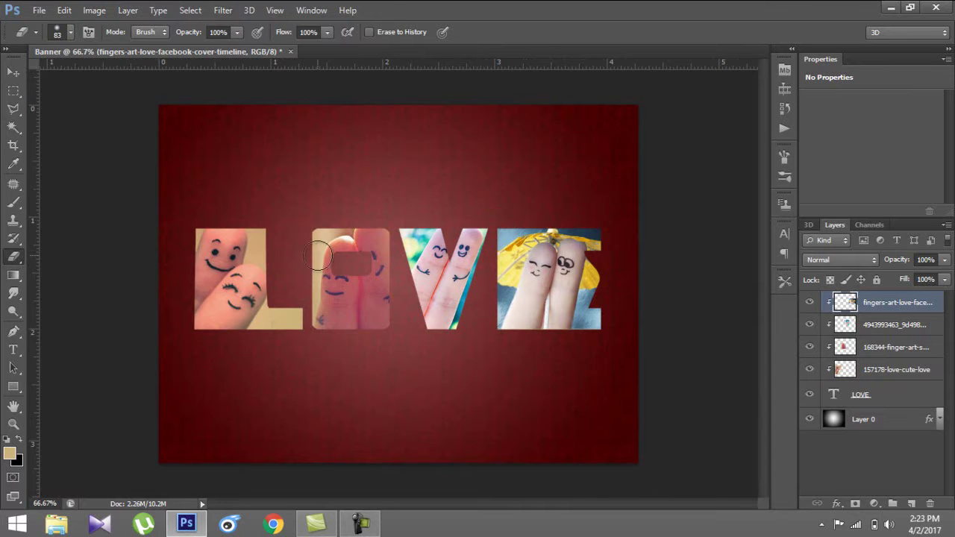
{"action": "left_click", "coordinate": [360, 524]}
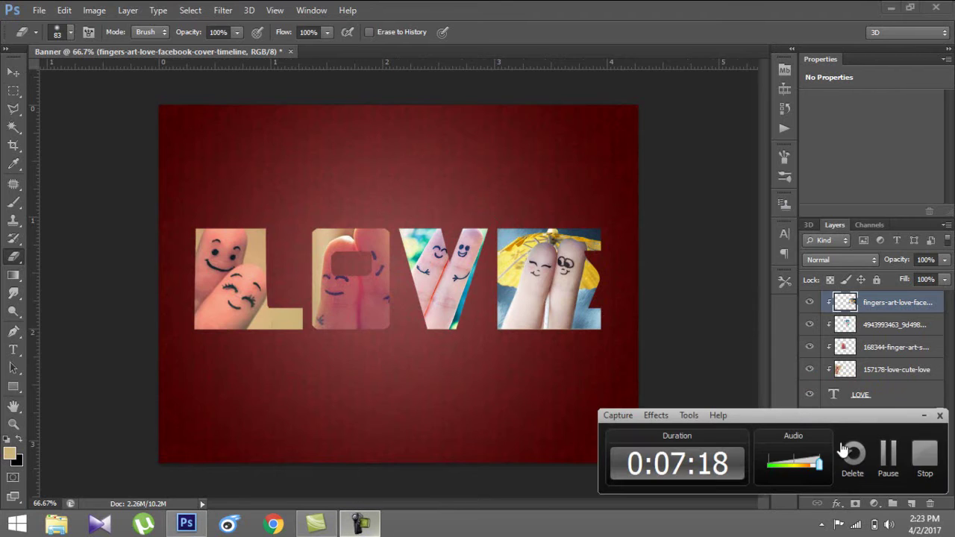
{"action": "left_click", "coordinate": [924, 457]}
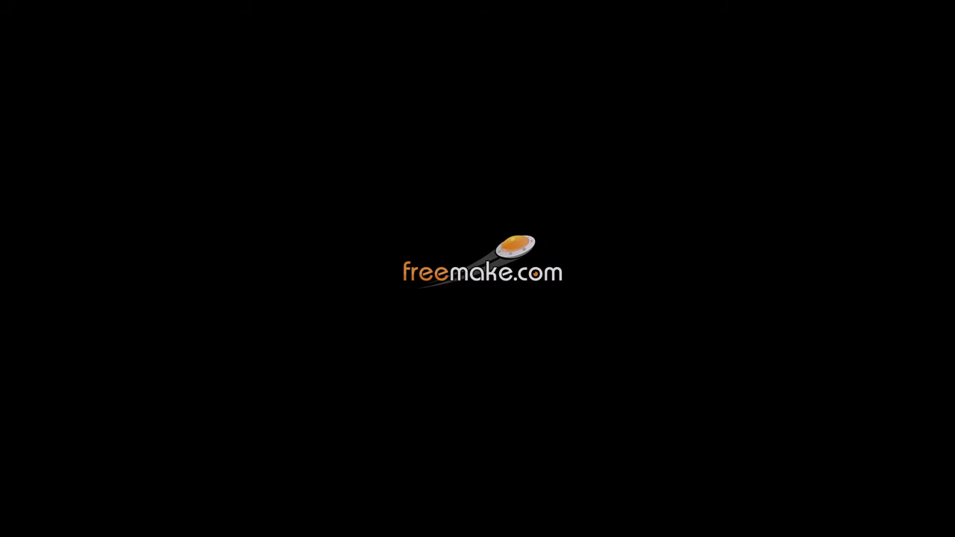